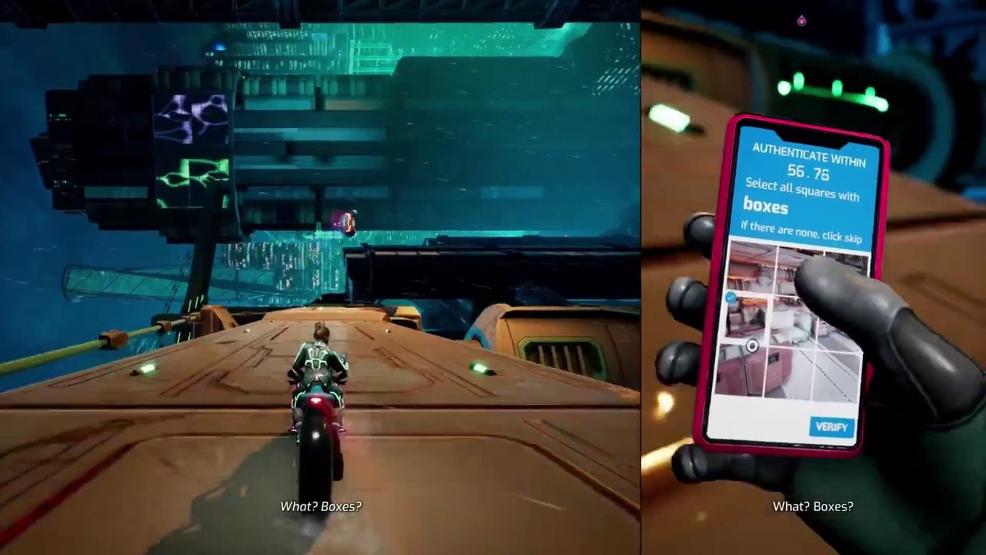
Scroll the TNTC Patreon page past its posts to the Dungeon - 3D models asset pack
{"action": "left_click", "coordinate": [742, 368]}
{"action": "left_click", "coordinate": [789, 372]}
{"action": "left_click", "coordinate": [786, 318]}
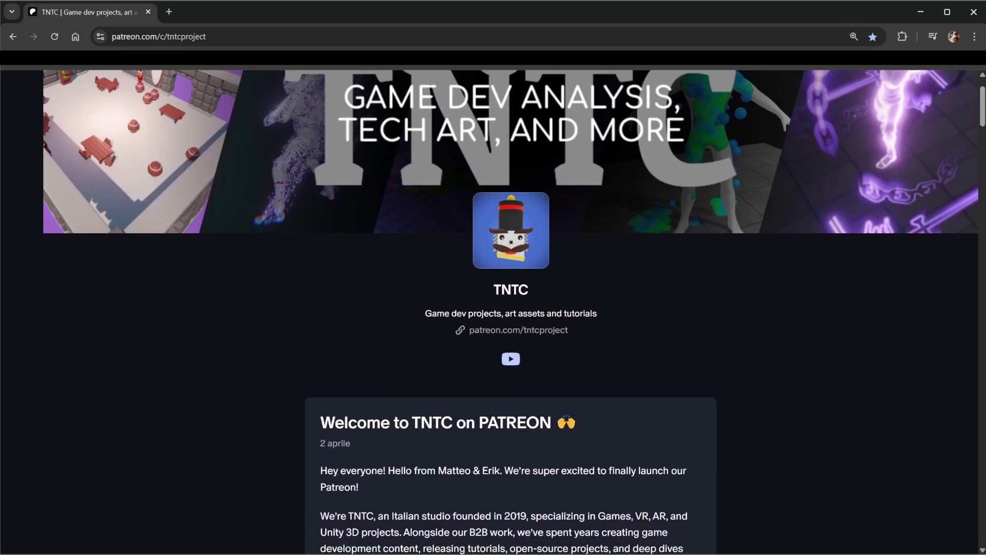
{"action": "scroll", "coordinate": [510, 247], "scroll_direction": "down", "scroll_amount": 3}
{"action": "scroll", "coordinate": [511, 308], "scroll_direction": "down", "scroll_amount": 1}
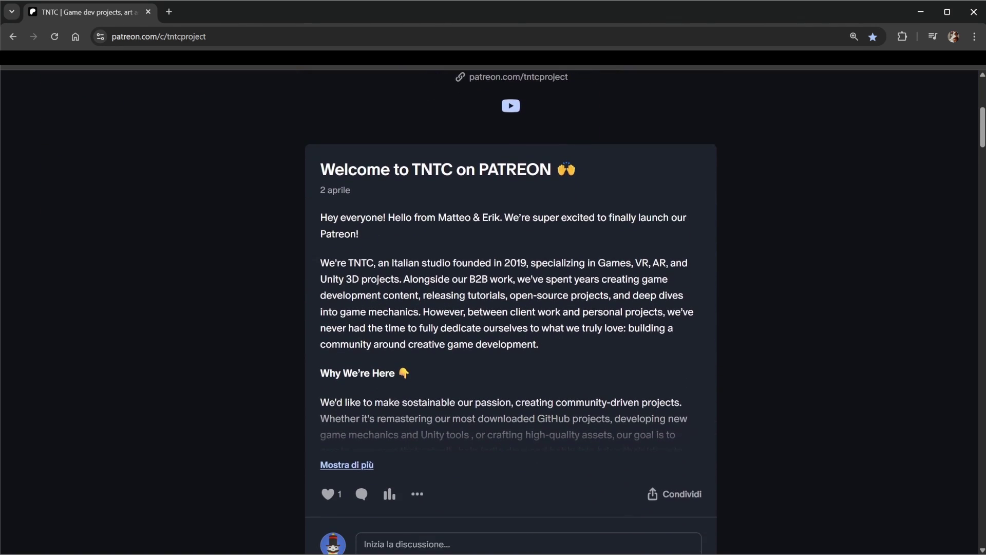
{"action": "scroll", "coordinate": [511, 308], "scroll_direction": "down", "scroll_amount": 10}
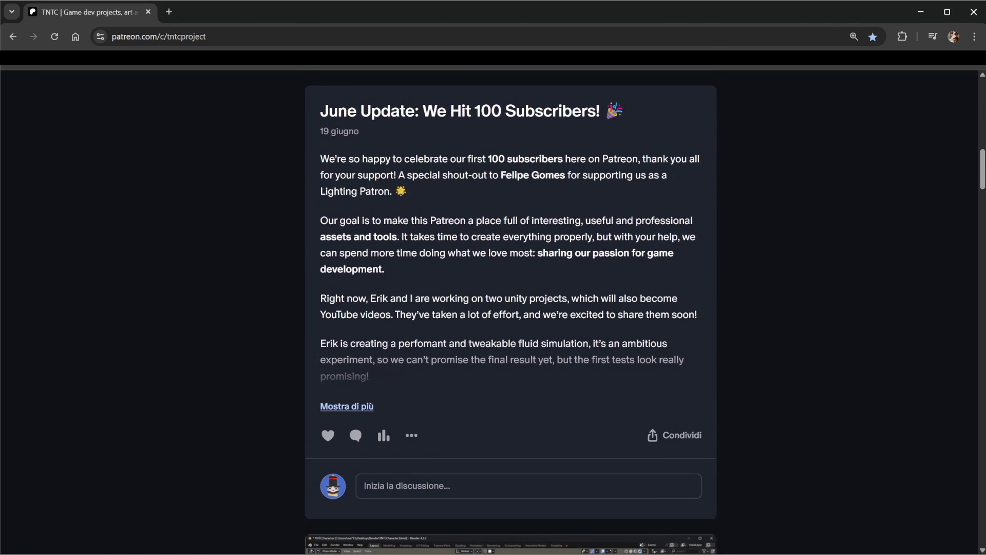
{"action": "scroll", "coordinate": [511, 308], "scroll_direction": "down", "scroll_amount": 14}
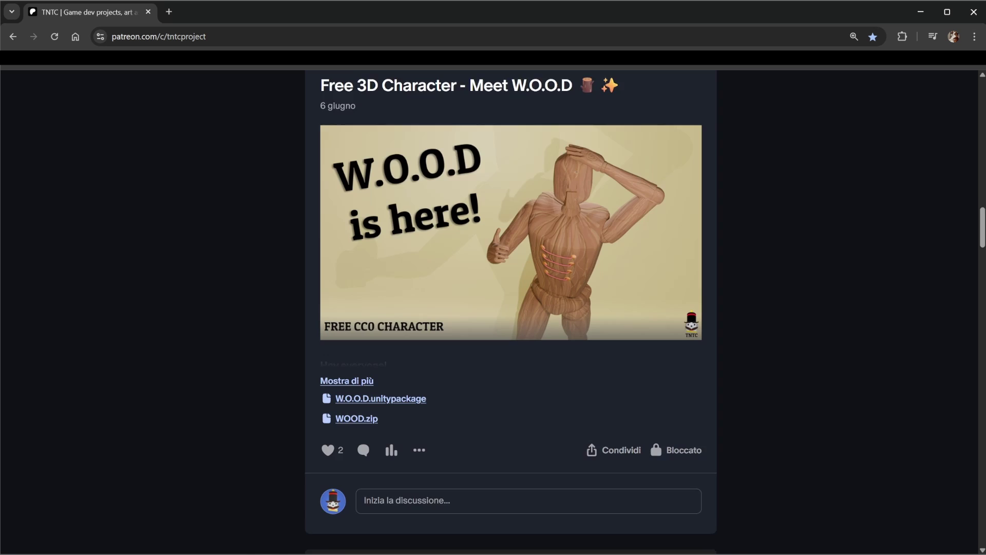
{"action": "scroll", "coordinate": [510, 308], "scroll_direction": "down", "scroll_amount": 13}
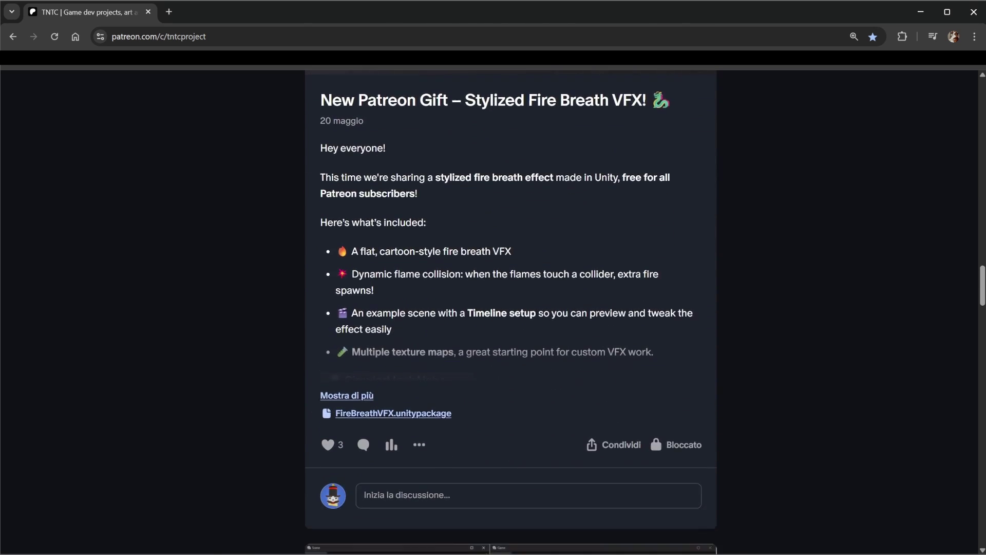
{"action": "scroll", "coordinate": [511, 308], "scroll_direction": "down", "scroll_amount": 15}
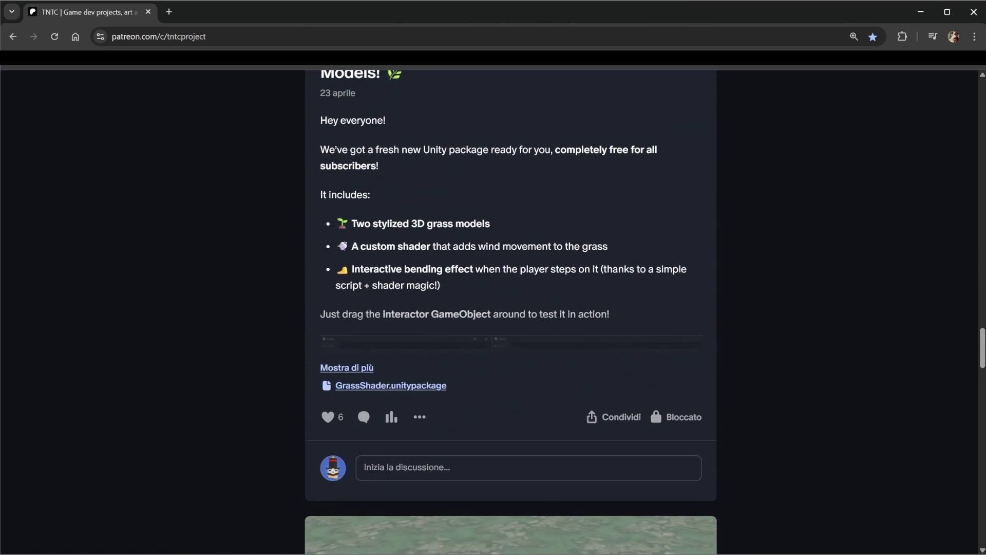
{"action": "scroll", "coordinate": [510, 308], "scroll_direction": "down", "scroll_amount": 17}
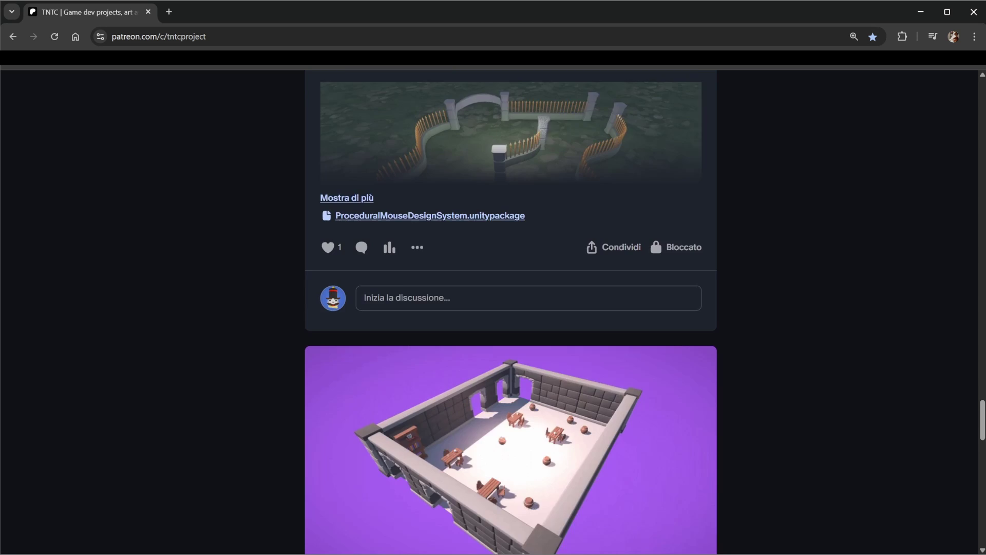
{"action": "scroll", "coordinate": [511, 308], "scroll_direction": "down", "scroll_amount": 17}
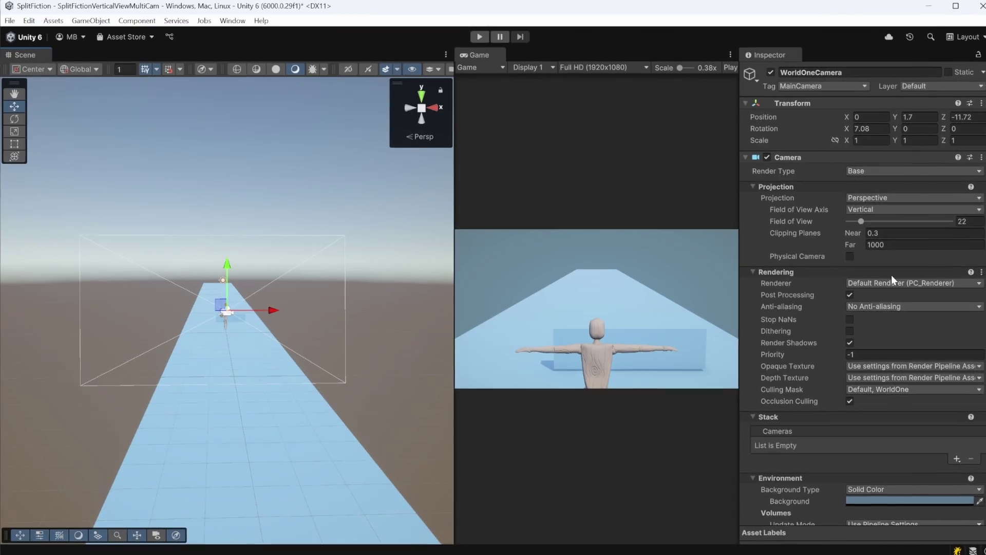
Try widening and narrowing the camera's field of view, then unhide WorldTwoCamera and WorldTwo
{"action": "left_click_drag", "start_coordinate": [861, 221], "coordinate": [872, 223]}
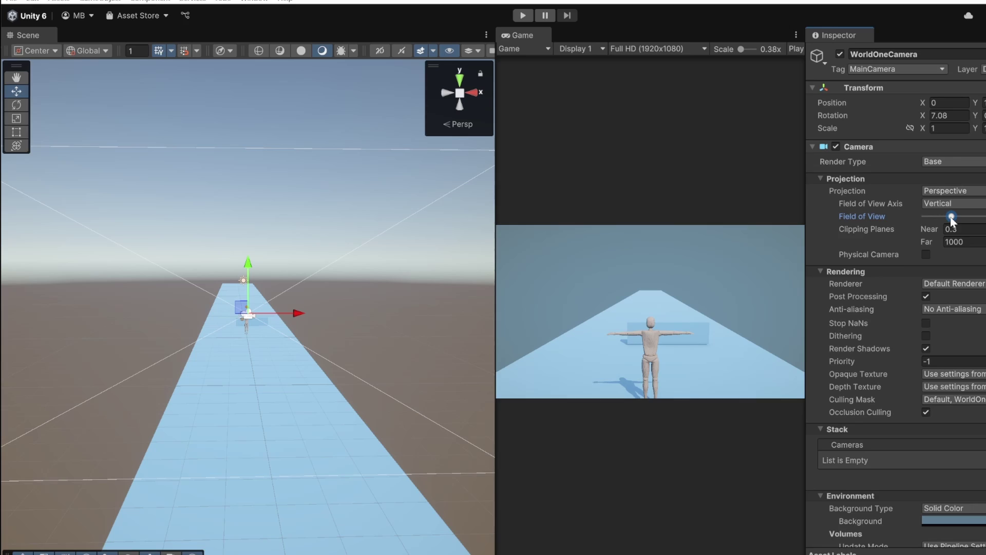
{"action": "left_click_drag", "start_coordinate": [952, 219], "coordinate": [937, 220]}
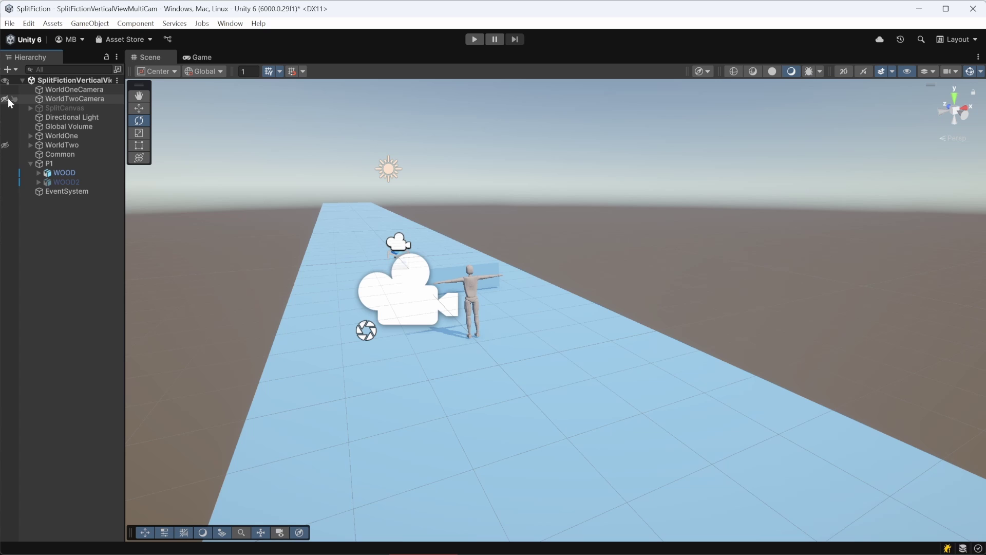
{"action": "left_click", "coordinate": [7, 97]}
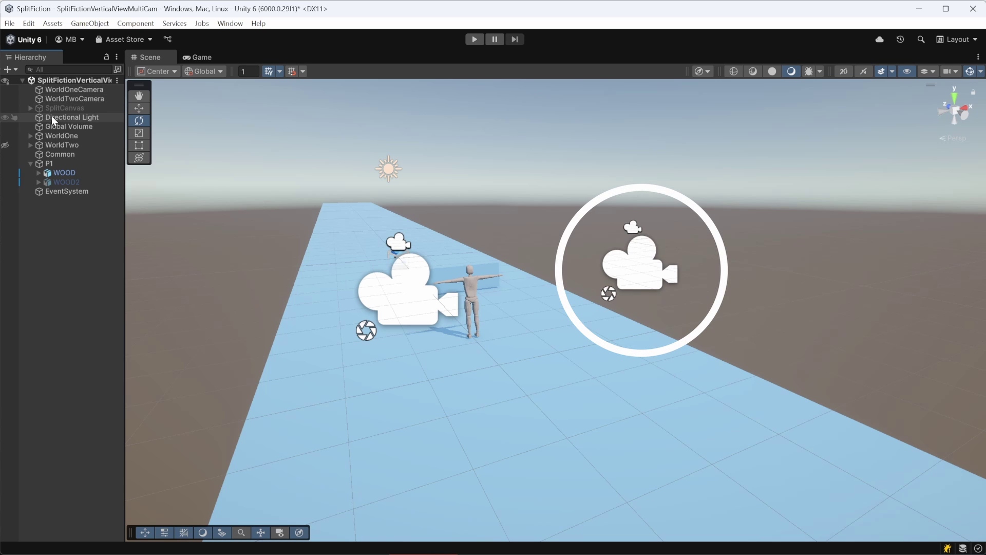
{"action": "left_click", "coordinate": [6, 145]}
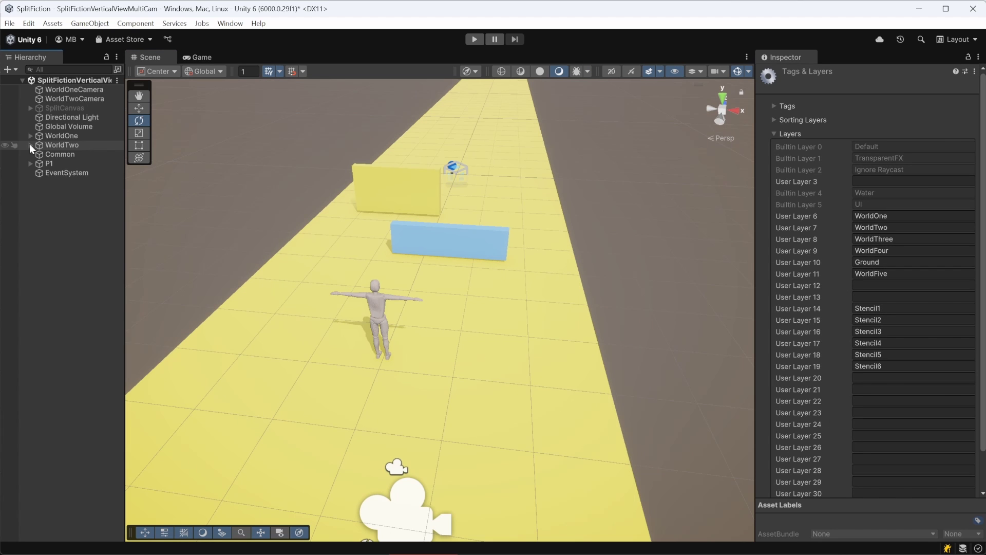
Inspect WorldTwo's Plane and Wall (1), then compare WorldTwoCamera with WorldOneCamera
{"action": "left_click", "coordinate": [30, 145]}
{"action": "left_click", "coordinate": [61, 154]}
{"action": "left_click", "coordinate": [74, 164]}
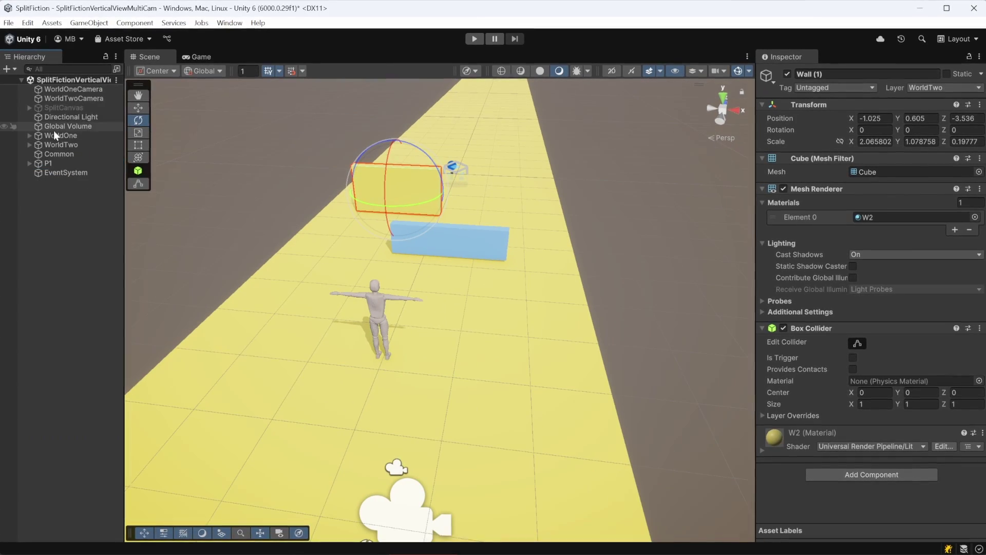
{"action": "left_click", "coordinate": [79, 97]}
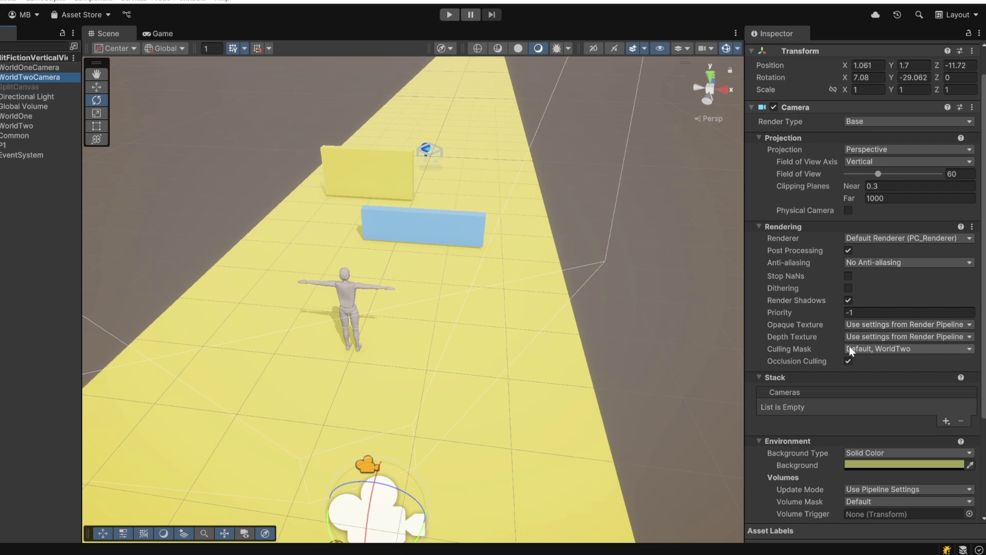
{"action": "key", "text": "Up"}
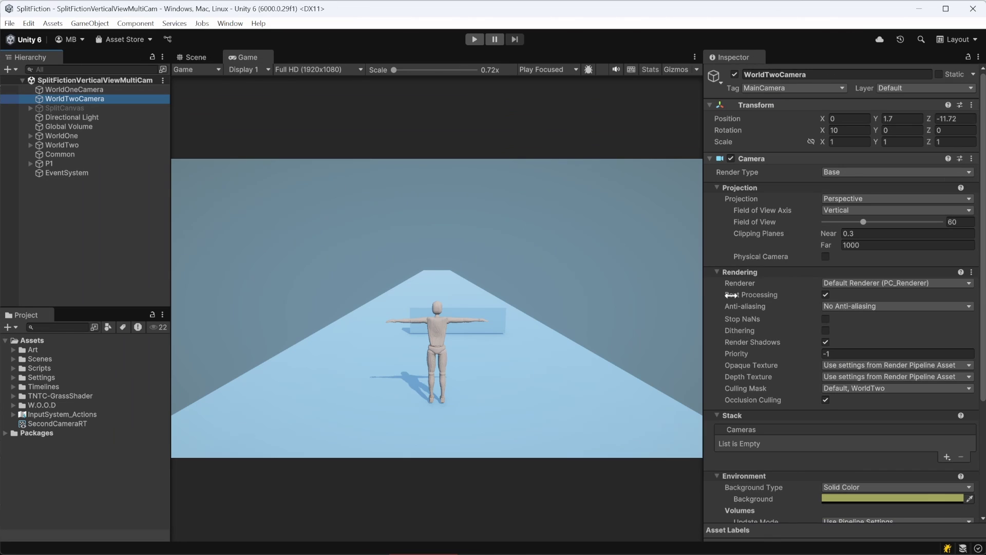
Trace WorldTwoCamera's Output Texture to the 1920x1080 SecondCameraRT render texture
{"action": "scroll", "coordinate": [800, 310], "scroll_direction": "down", "scroll_amount": 3}
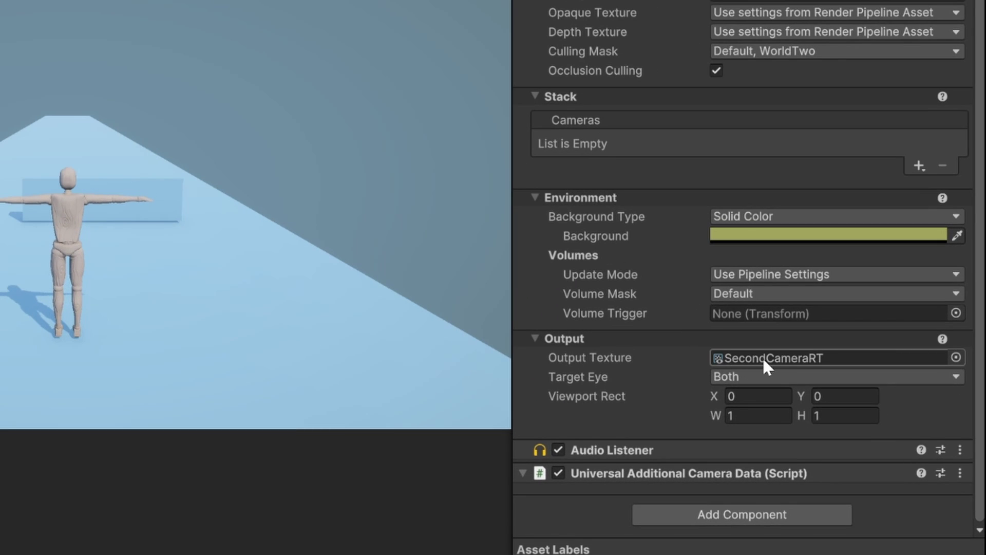
{"action": "left_click", "coordinate": [762, 356]}
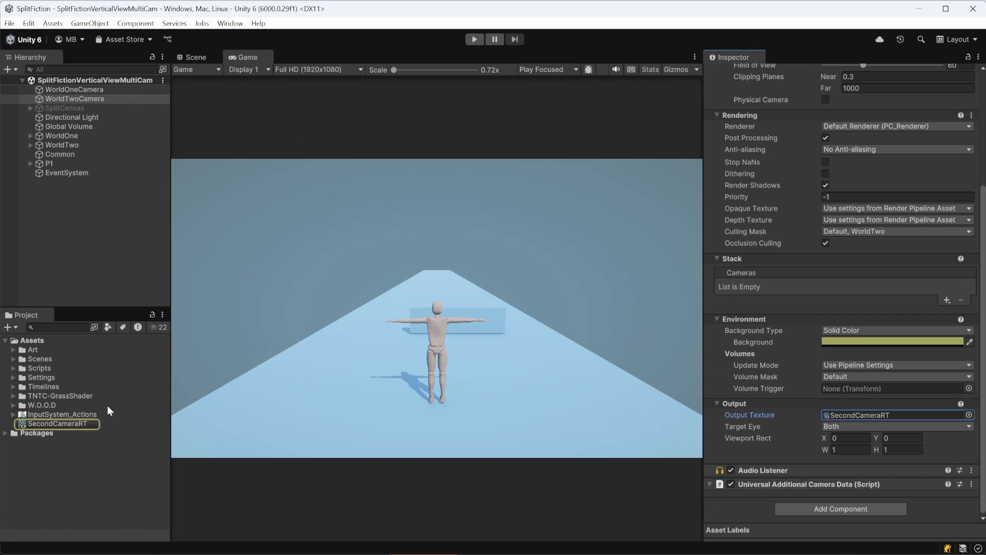
{"action": "left_click", "coordinate": [79, 420]}
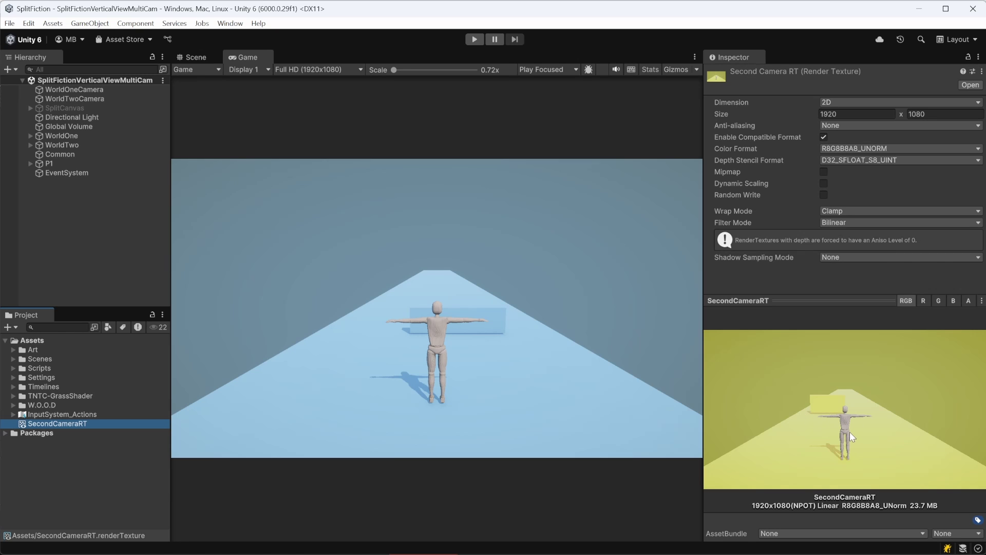
Enable SplitCanvas and inspect its RawImage showing the second camera
{"action": "left_click", "coordinate": [92, 108]}
{"action": "left_click", "coordinate": [735, 74]}
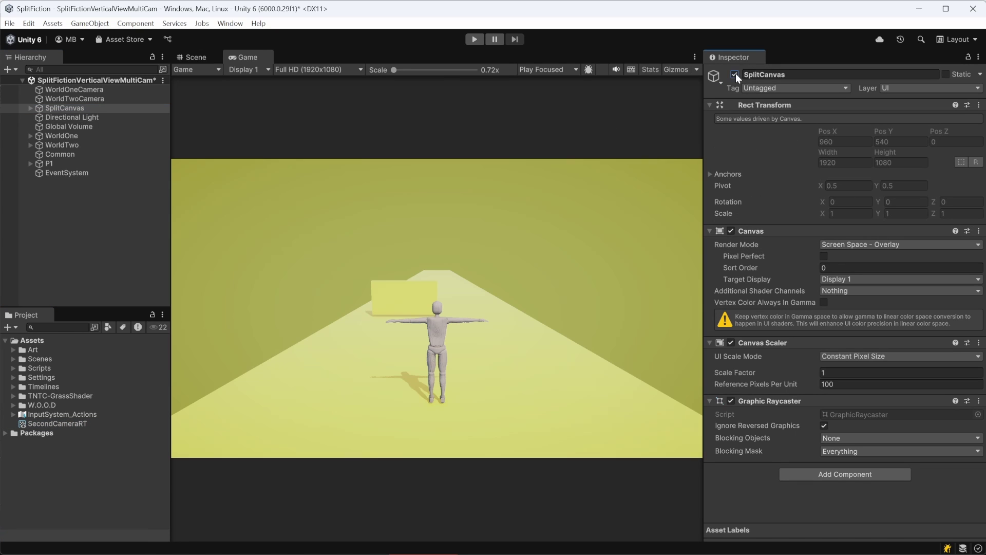
{"action": "left_click", "coordinate": [33, 107]}
{"action": "left_click", "coordinate": [78, 127]}
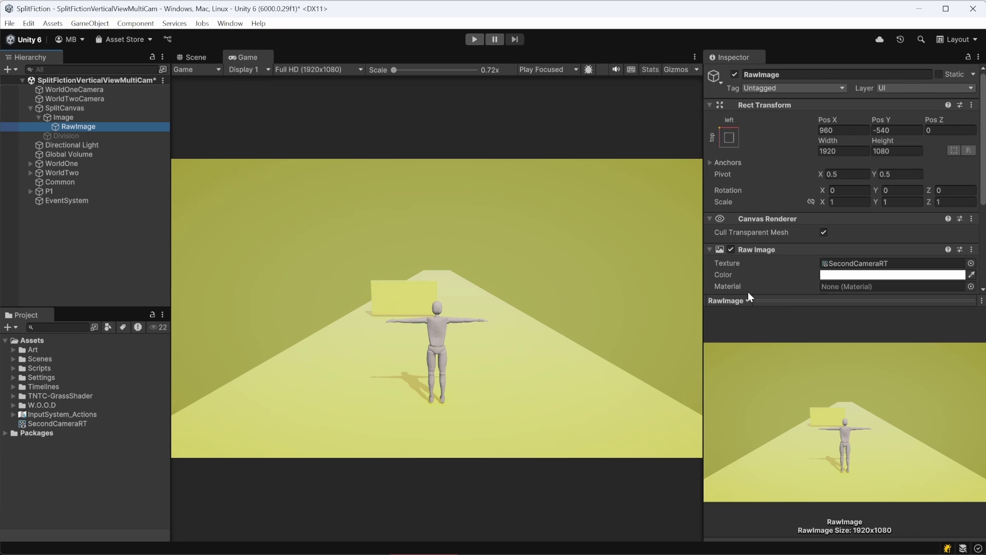
{"action": "left_click_drag", "start_coordinate": [817, 304], "coordinate": [816, 359]}
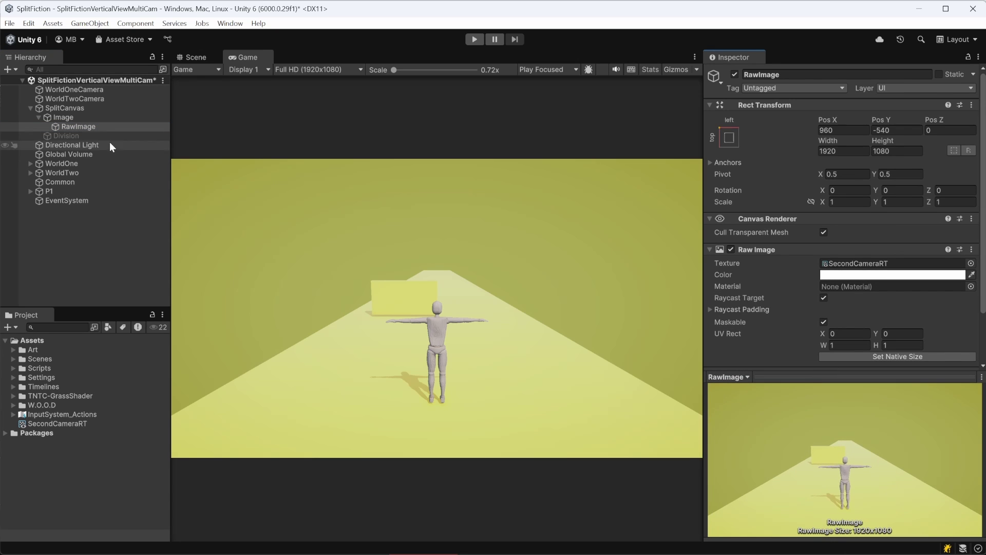
Enable the Image's Mask component and widen the yellow left half of the split
{"action": "left_click", "coordinate": [90, 120]}
{"action": "left_click", "coordinate": [731, 338]}
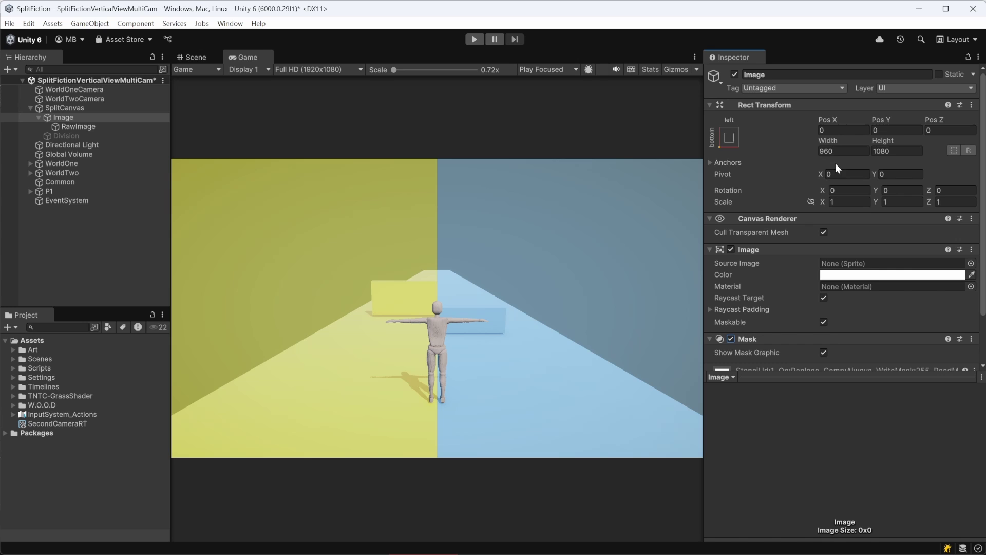
{"action": "left_click_drag", "start_coordinate": [831, 376], "coordinate": [826, 413]}
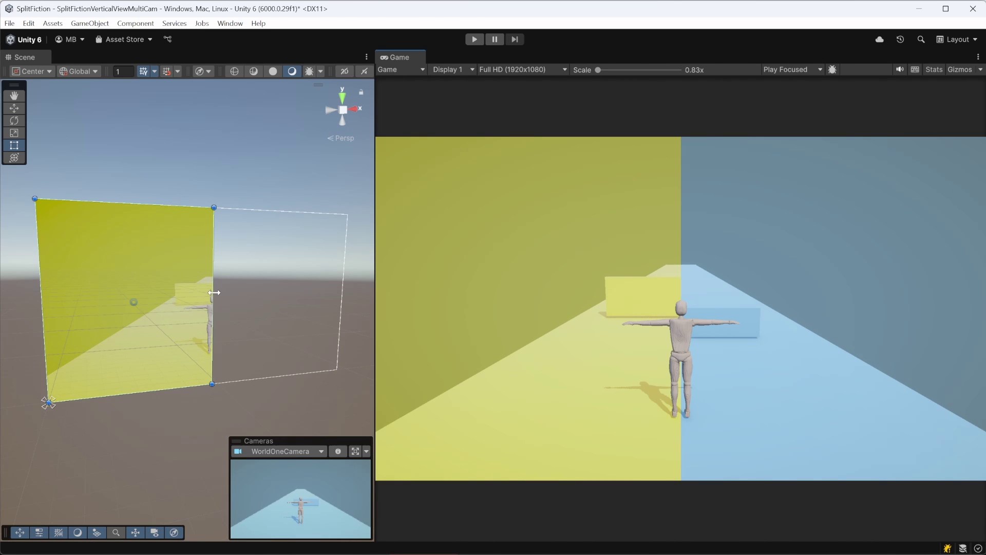
{"action": "left_click_drag", "start_coordinate": [214, 292], "coordinate": [159, 300]}
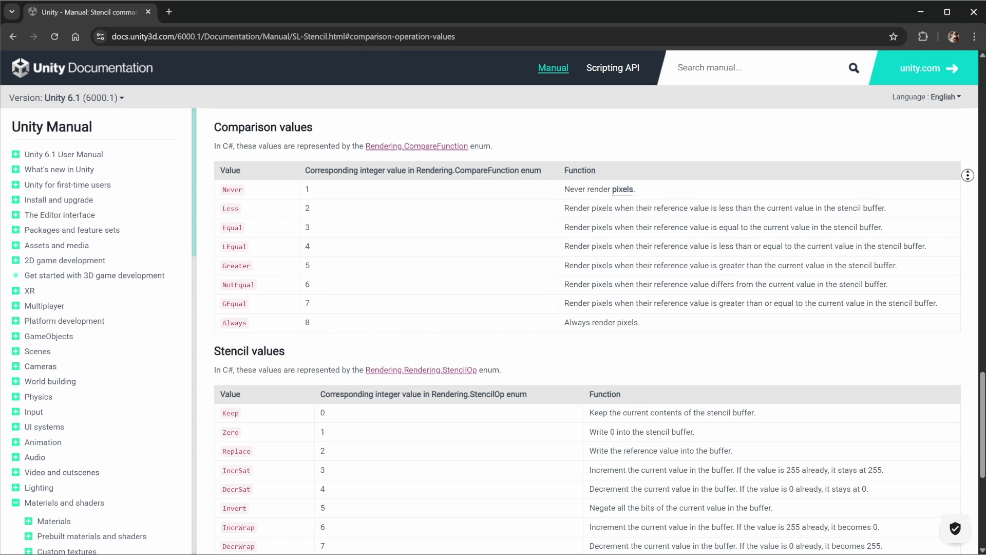
{"action": "scroll", "coordinate": [971, 195], "scroll_direction": "down", "scroll_amount": 1}
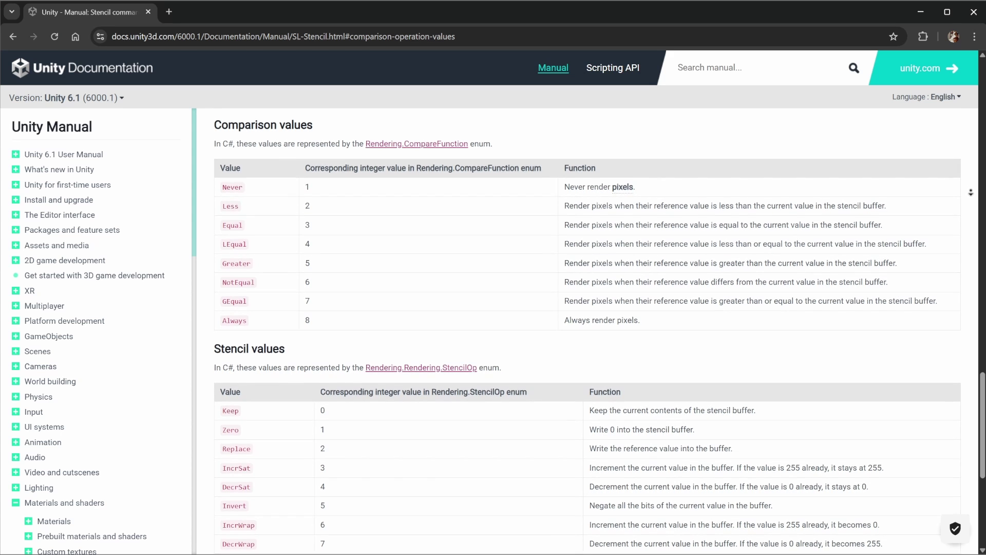
{"action": "scroll", "coordinate": [971, 196], "scroll_direction": "down", "scroll_amount": 1}
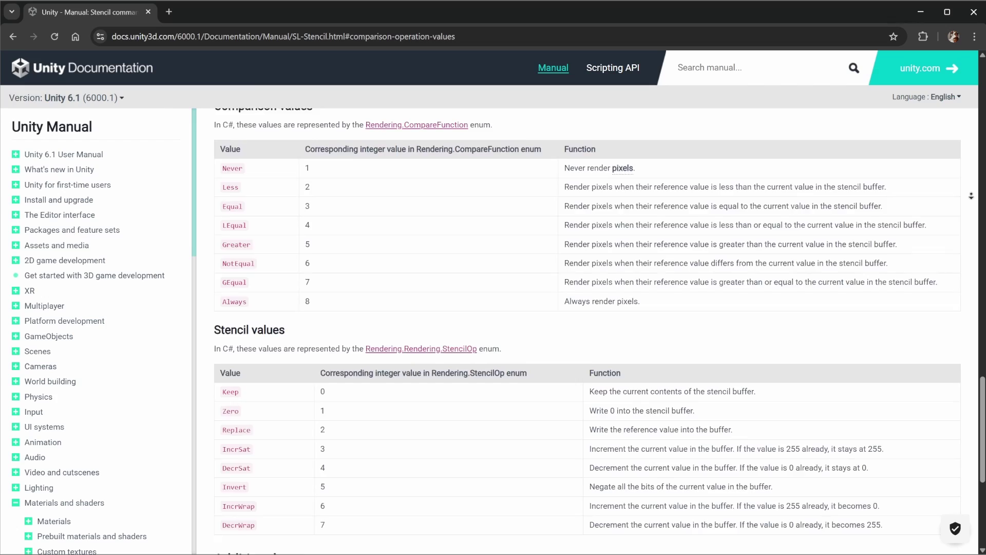
{"action": "scroll", "coordinate": [971, 197], "scroll_direction": "down", "scroll_amount": 1}
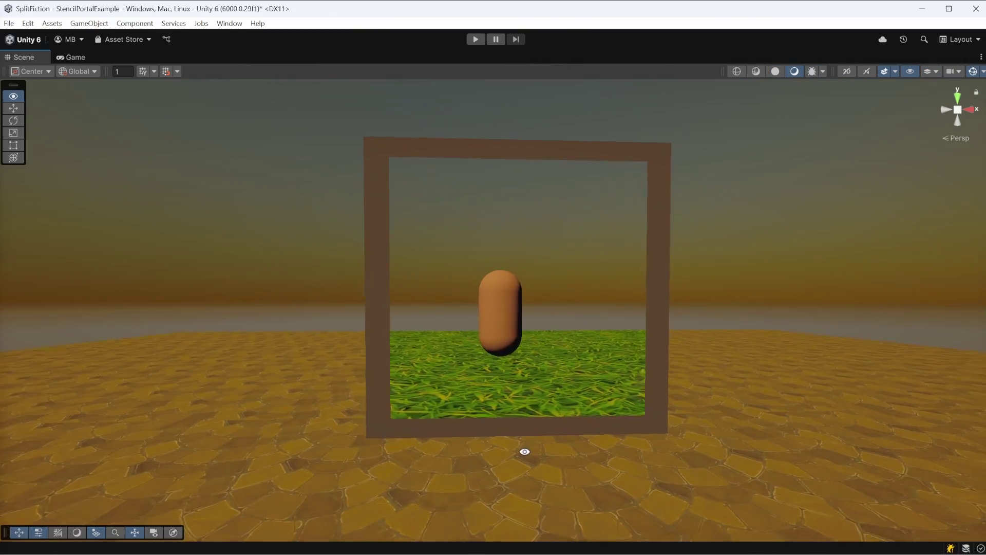
{"action": "left_click_drag", "start_coordinate": [525, 451], "coordinate": [392, 451], "text": "alt"}
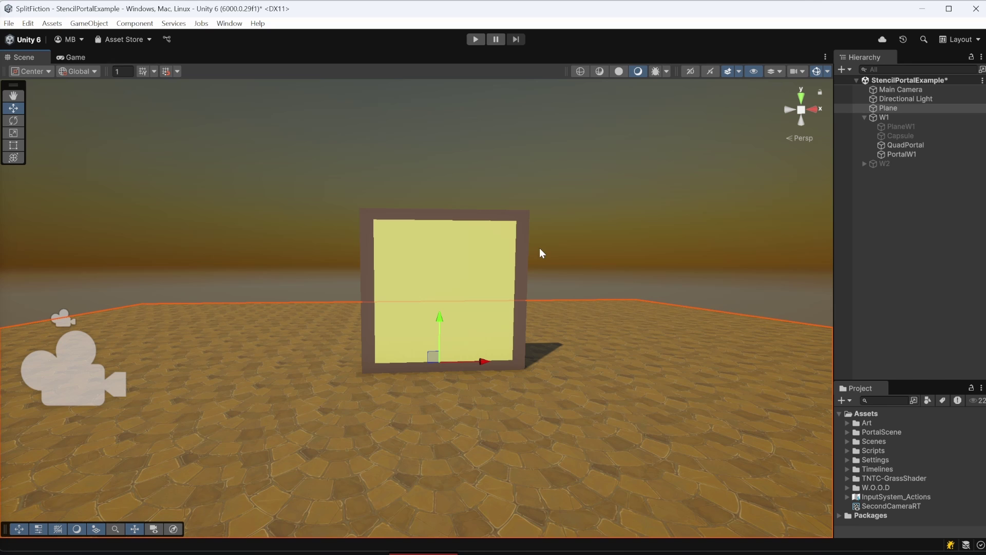
Frame the PortalW1 portal in the view and select its inner QuadPortal surface
{"action": "left_click", "coordinate": [527, 246]}
{"action": "key", "text": "f"}
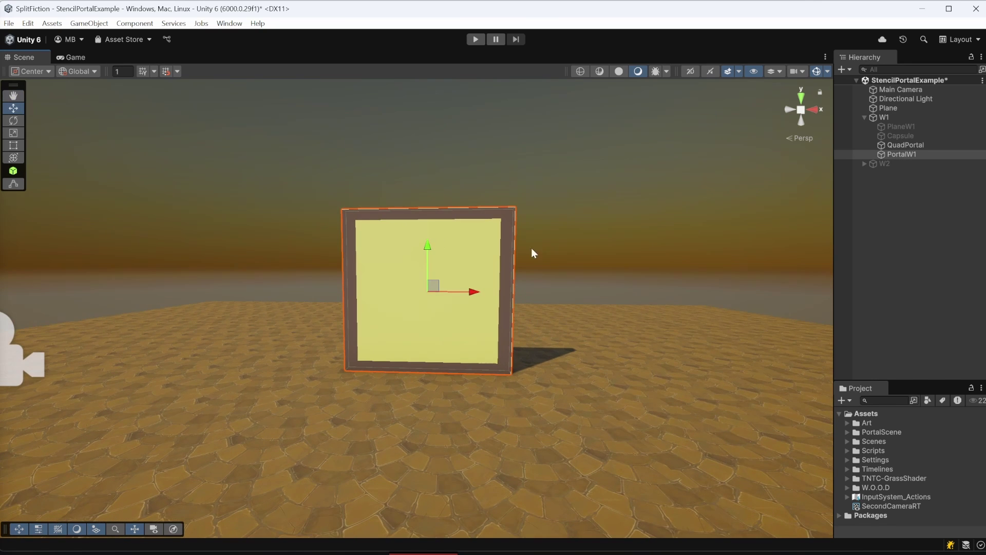
{"action": "left_click", "coordinate": [473, 252]}
{"action": "left_click_drag", "start_coordinate": [558, 261], "coordinate": [571, 261], "text": "alt"}
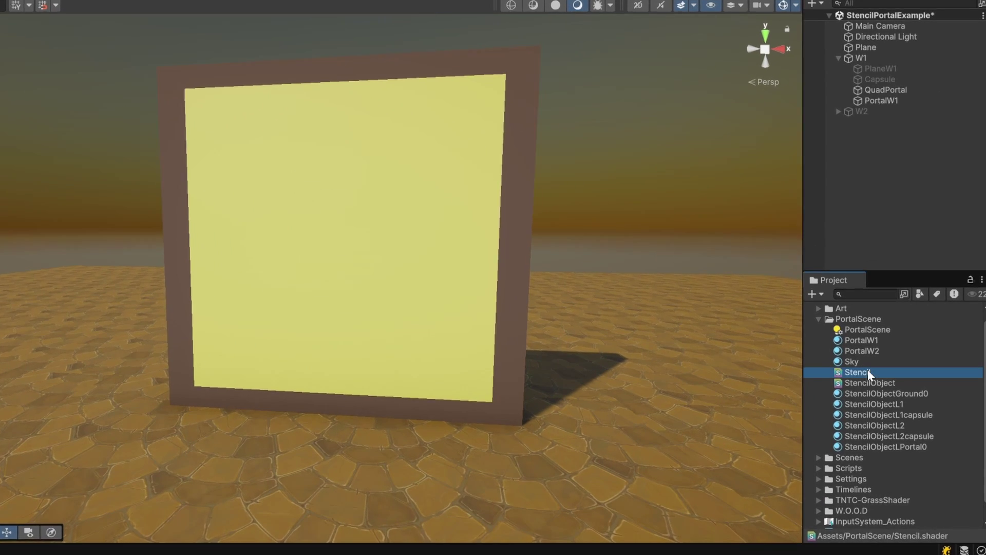
Open Stencil.shader in Visual Studio to review its Ref [_StencilID], Comp Always, Pass Replace block
{"action": "left_click", "coordinate": [889, 397]}
{"action": "double_click", "coordinate": [839, 336]}
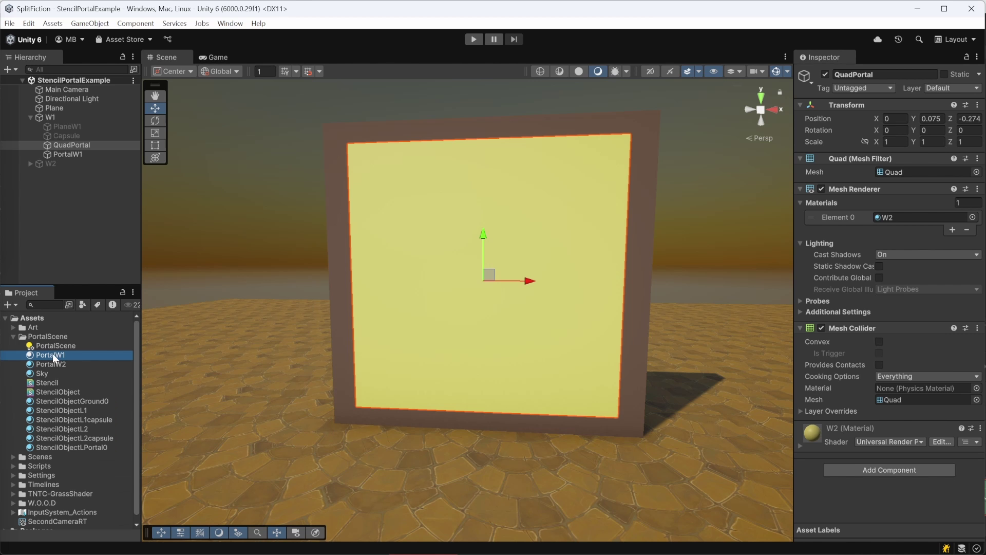
Assign the PortalW1 Custom/Stencil material to QuadPortal and check its Stencil ID of 1
{"action": "left_click_drag", "start_coordinate": [51, 354], "coordinate": [446, 286]}
{"action": "left_click_drag", "start_coordinate": [513, 255], "coordinate": [618, 300]}
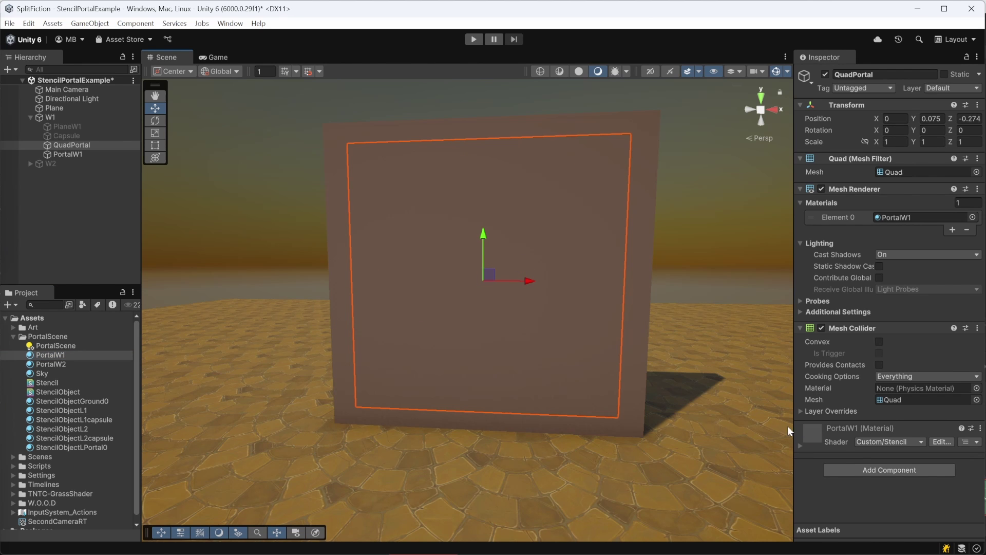
{"action": "left_click", "coordinate": [801, 446]}
{"action": "scroll", "coordinate": [822, 445], "scroll_direction": "down", "scroll_amount": 1}
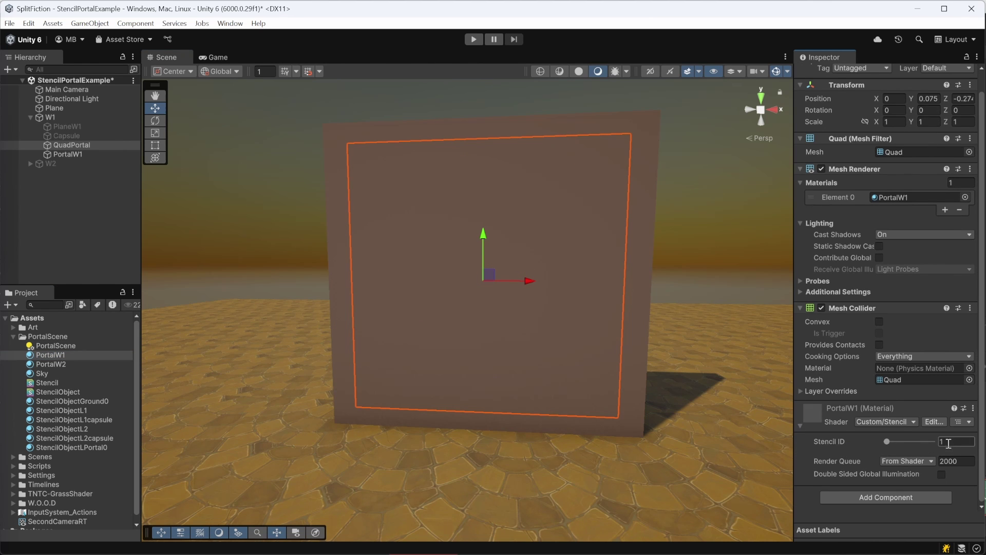
{"action": "scroll", "coordinate": [562, 217], "scroll_direction": "down", "scroll_amount": 3}
Inspect the PortalW1 frame's W3 material settings, then select the ground plane
{"action": "left_click", "coordinate": [563, 217]}
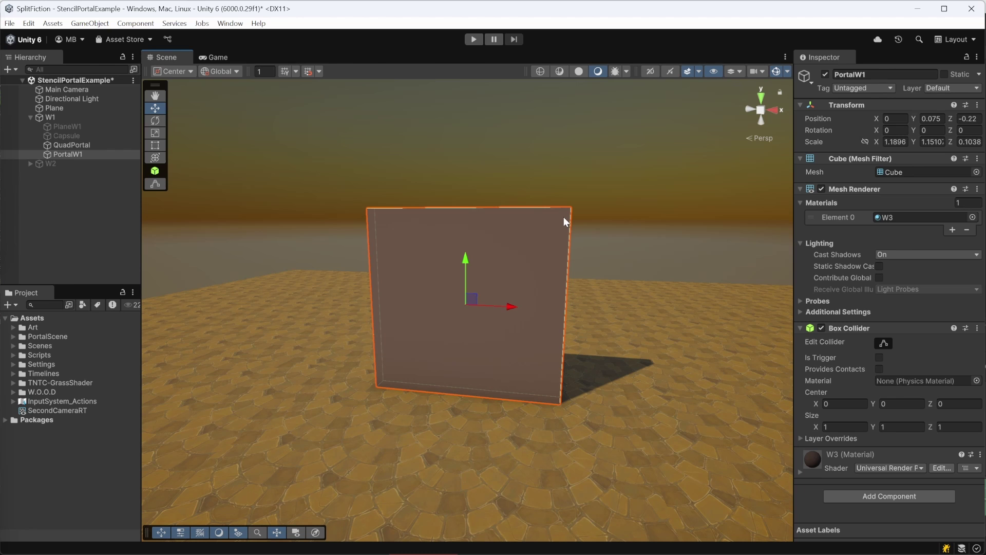
{"action": "left_click", "coordinate": [800, 473]}
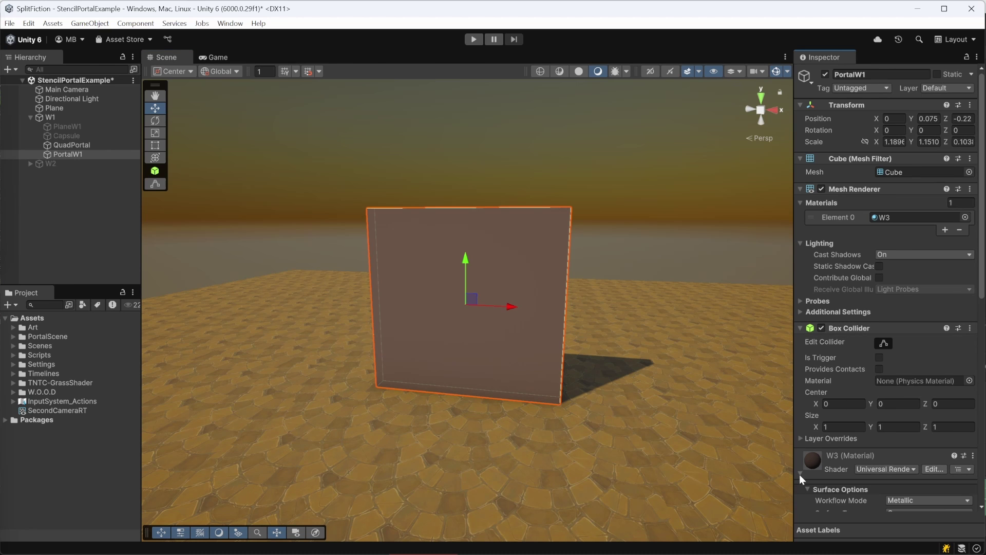
{"action": "scroll", "coordinate": [825, 455], "scroll_direction": "down", "scroll_amount": 12}
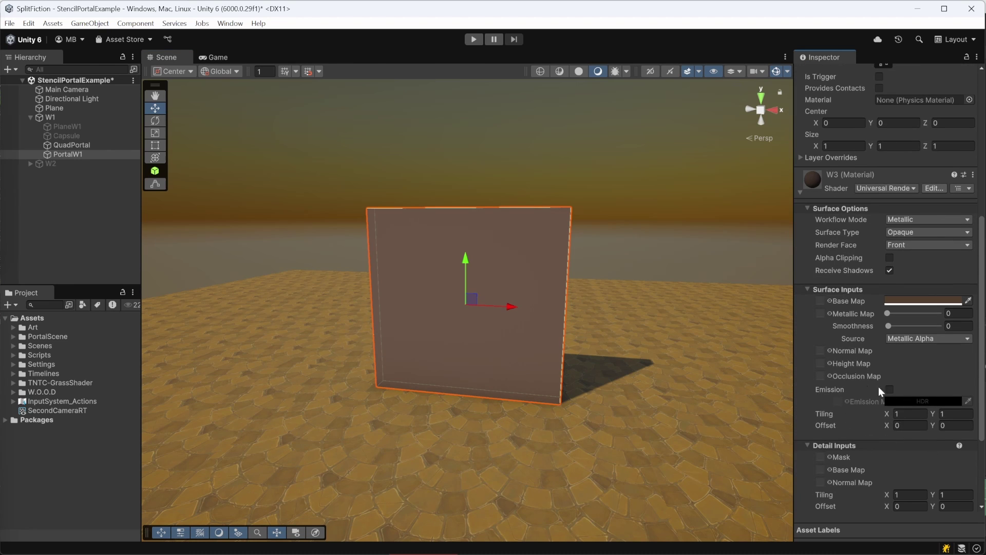
{"action": "scroll", "coordinate": [873, 395], "scroll_direction": "down", "scroll_amount": 3}
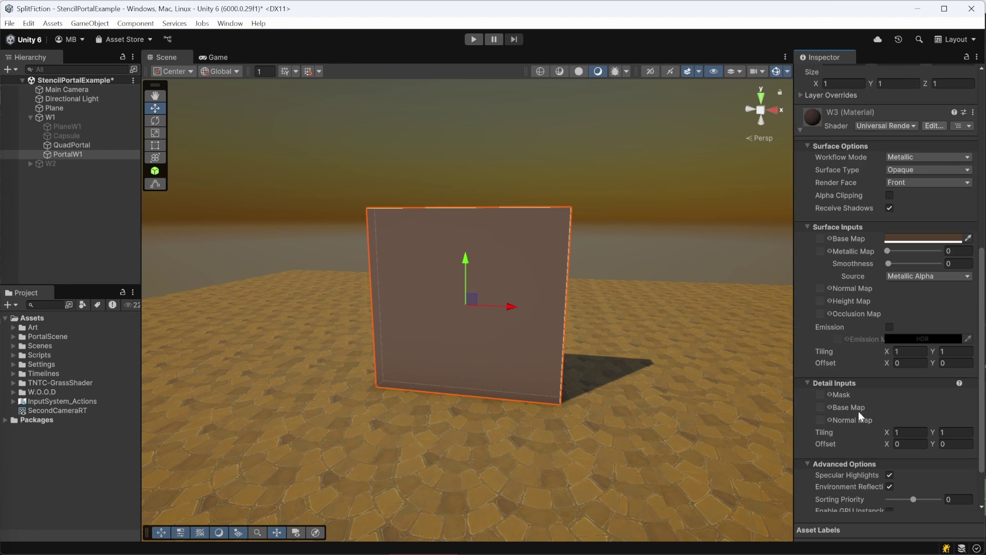
{"action": "left_click", "coordinate": [686, 385]}
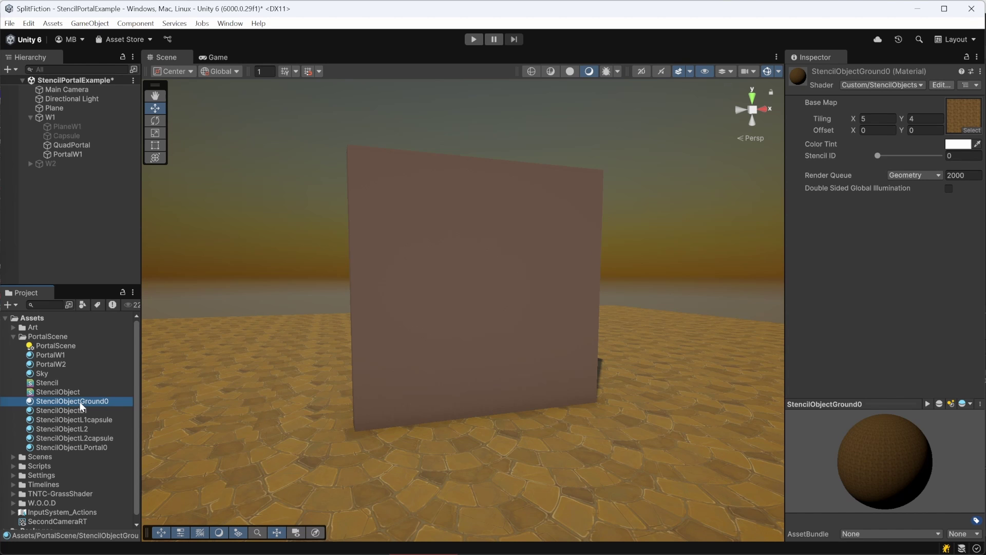
Apply StencilObjectLPortal0 to the portal frame and view the brown border head-on
{"action": "left_click_drag", "start_coordinate": [82, 403], "coordinate": [177, 380]}
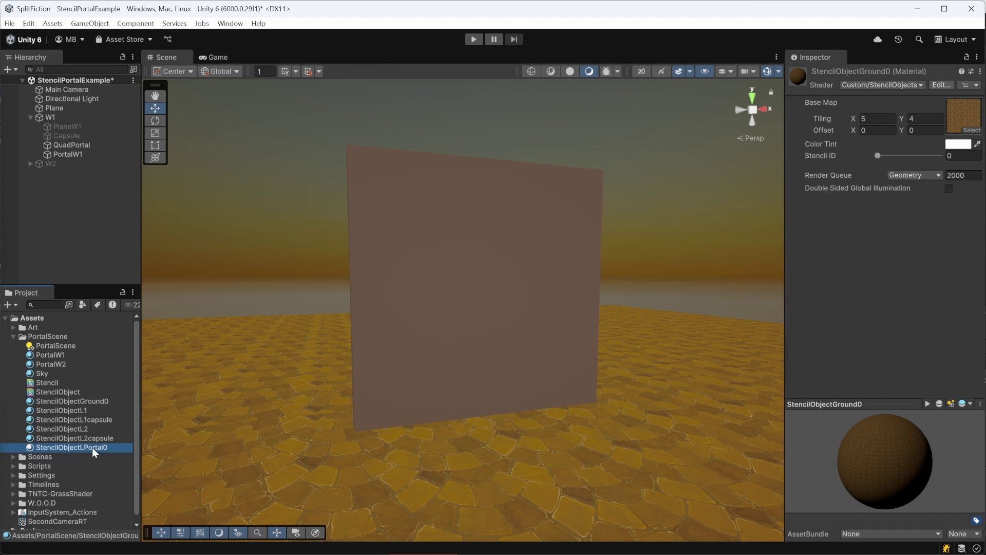
{"action": "left_click_drag", "start_coordinate": [91, 448], "coordinate": [275, 409]}
{"action": "left_click_drag", "start_coordinate": [350, 352], "coordinate": [356, 348]}
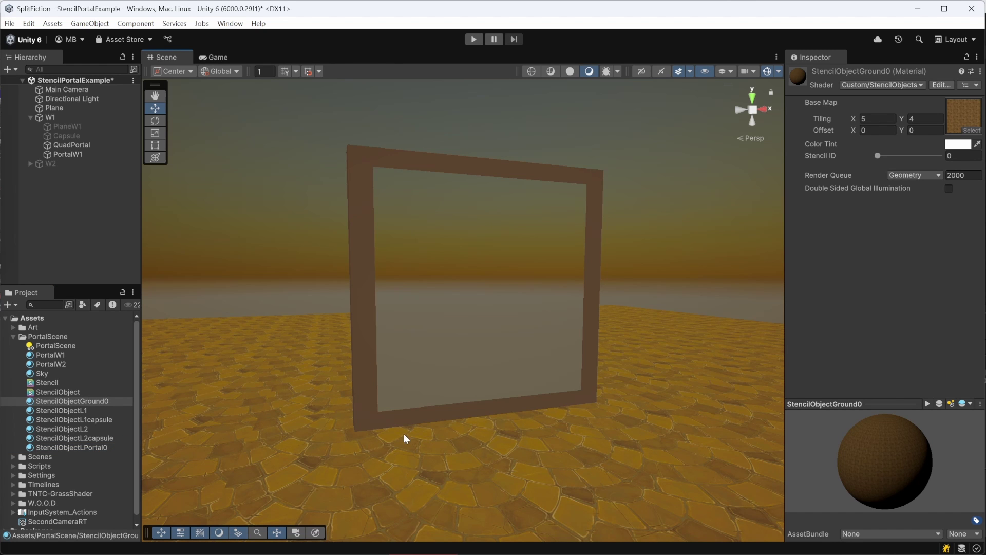
{"action": "mouse_move", "coordinate": [479, 440]}
{"action": "left_mouse_down", "text": "alt"}
{"action": "mouse_move", "coordinate": [403, 433]}
{"action": "mouse_move", "coordinate": [388, 450]}
{"action": "mouse_move", "coordinate": [416, 480]}
{"action": "mouse_move", "coordinate": [467, 473]}
{"action": "mouse_move", "coordinate": [473, 464]}
{"action": "mouse_move", "coordinate": [451, 447]}
{"action": "mouse_move", "coordinate": [414, 437]}
{"action": "mouse_move", "coordinate": [388, 442]}
{"action": "mouse_move", "coordinate": [387, 457]}
{"action": "mouse_move", "coordinate": [433, 462]}
{"action": "mouse_move", "coordinate": [484, 447]}
{"action": "left_mouse_up", "text": "alt"}
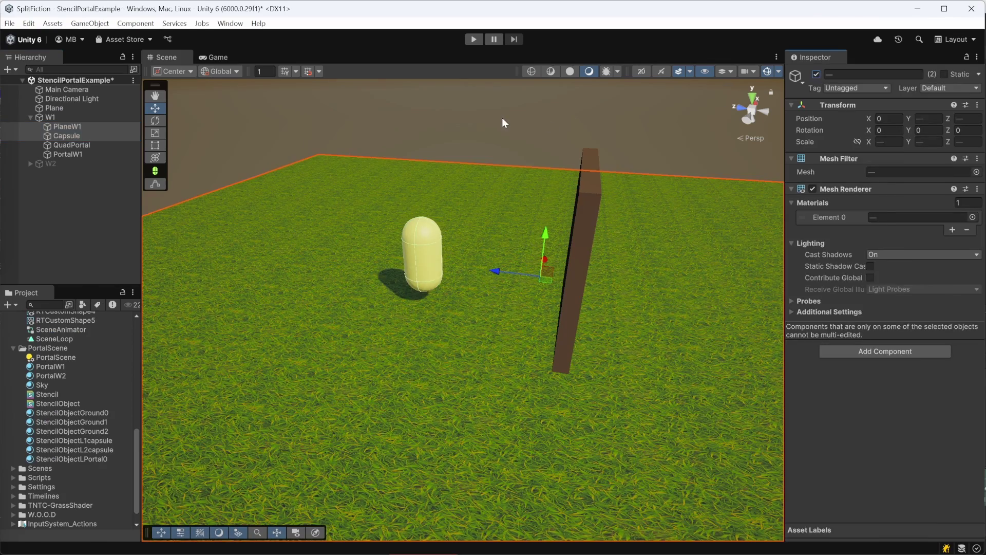
Give the Capsule StencilObjectL1capsule and PlaneW1 StencilObjectGround1, then view them through the portal
{"action": "left_click", "coordinate": [434, 241]}
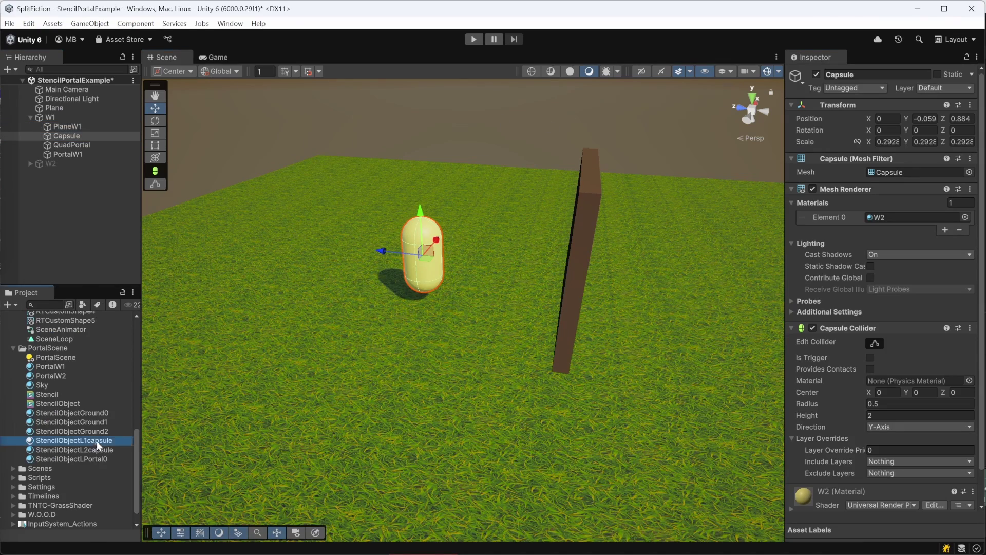
{"action": "left_click_drag", "start_coordinate": [108, 447], "coordinate": [904, 217]}
{"action": "left_click", "coordinate": [67, 126]}
{"action": "left_click_drag", "start_coordinate": [72, 422], "coordinate": [895, 219]}
{"action": "left_click", "coordinate": [822, 431]}
{"action": "scroll", "coordinate": [823, 436], "scroll_direction": "down", "scroll_amount": 3}
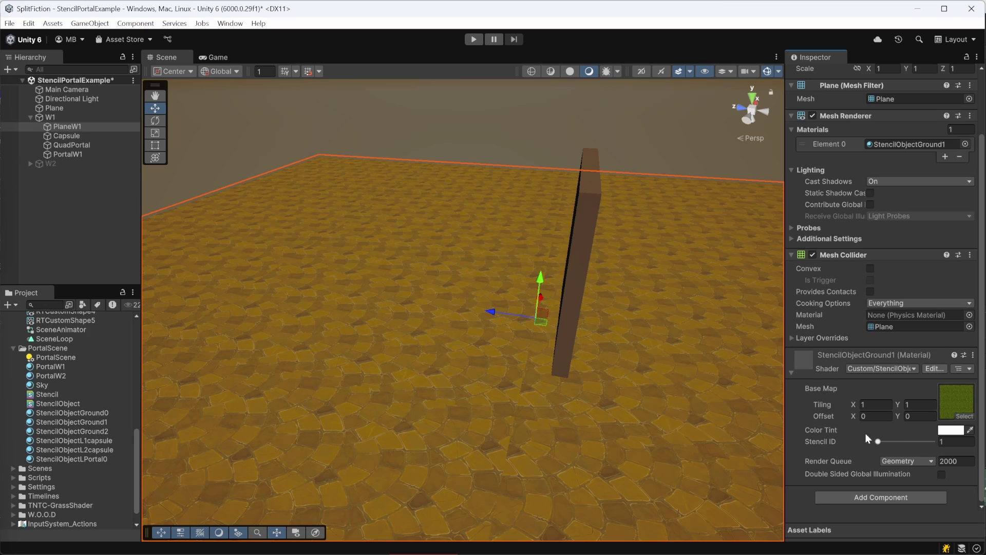
{"action": "left_click_drag", "start_coordinate": [625, 214], "coordinate": [416, 205], "text": "alt"}
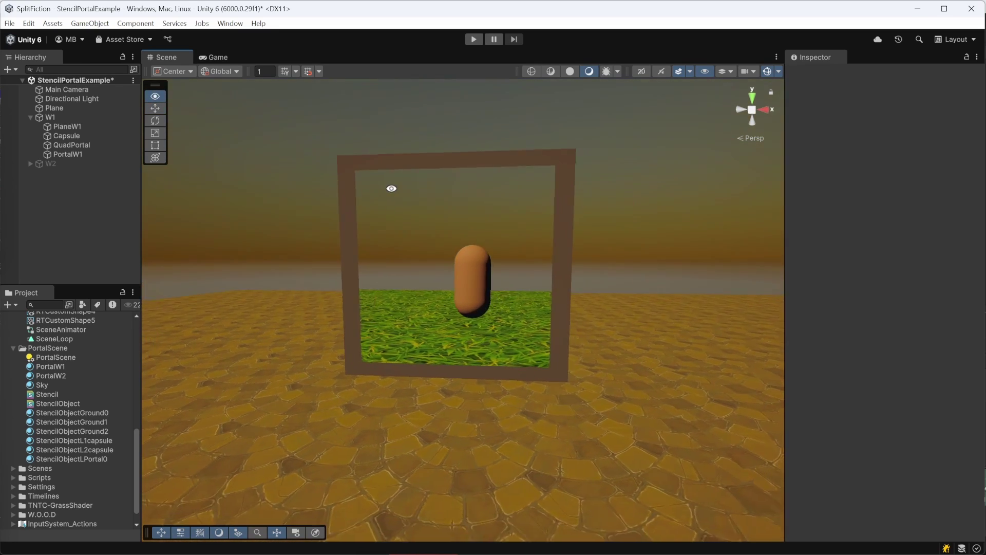
{"action": "left_click_drag", "start_coordinate": [391, 188], "coordinate": [373, 198], "text": "alt"}
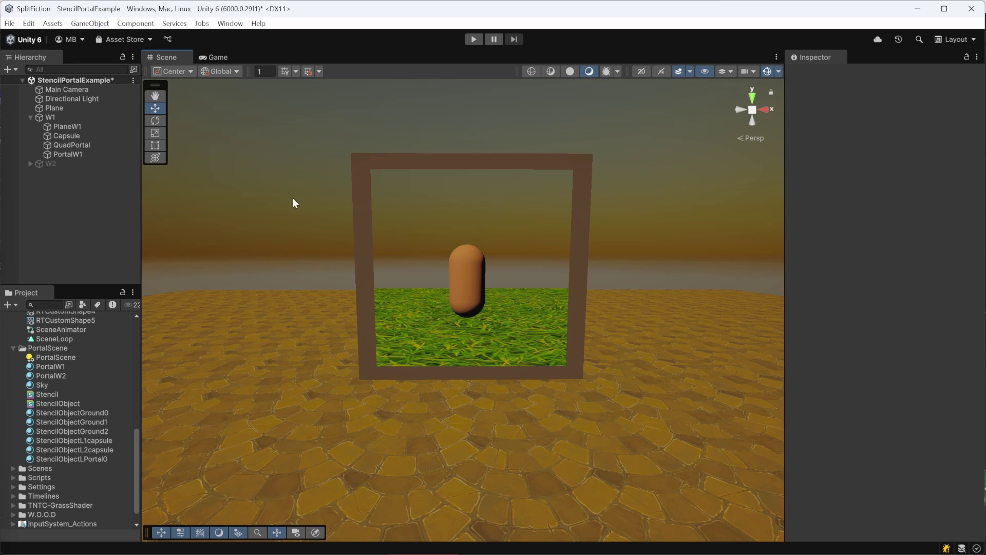
Enable the W2 world group and orbit around the portal box
{"action": "left_click", "coordinate": [96, 165]}
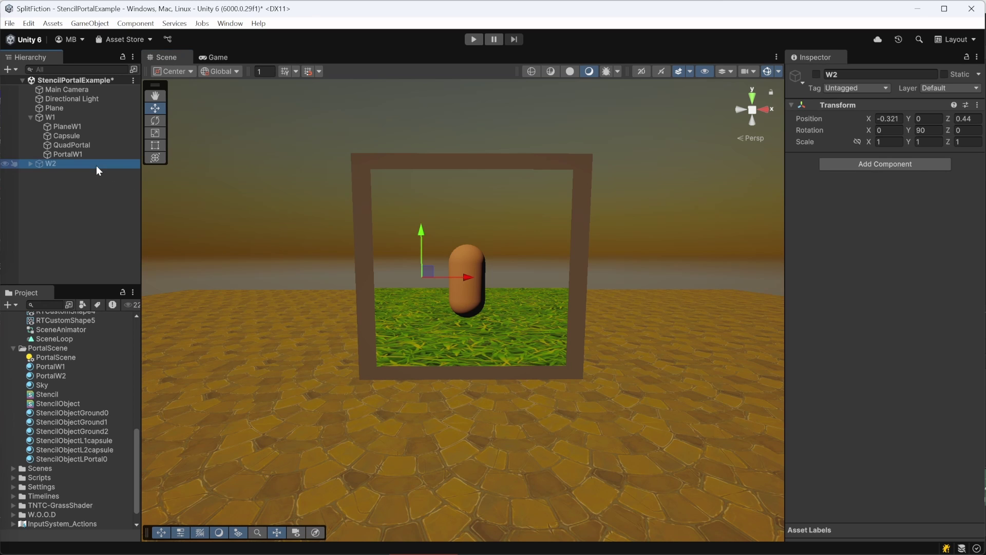
{"action": "left_click", "coordinate": [815, 74]}
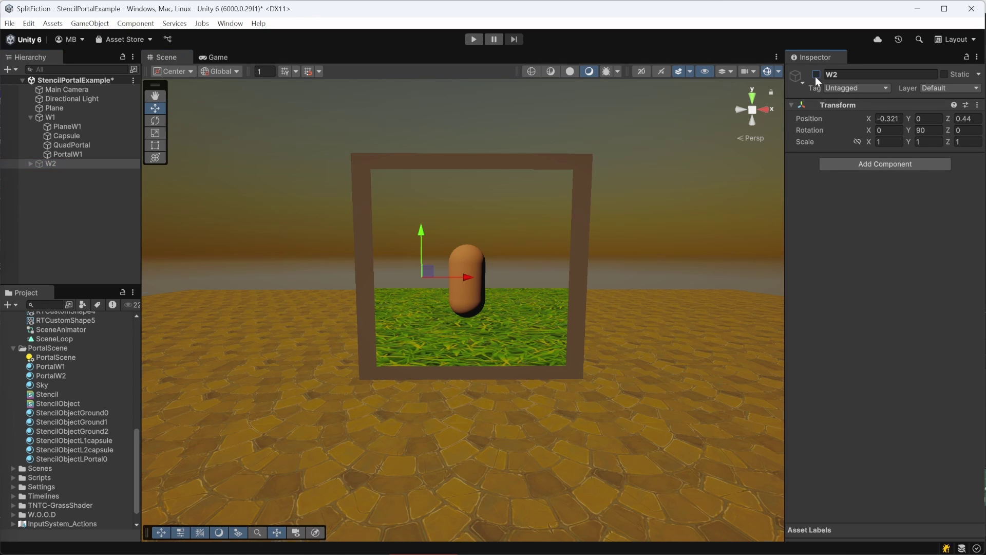
{"action": "left_click", "coordinate": [509, 125]}
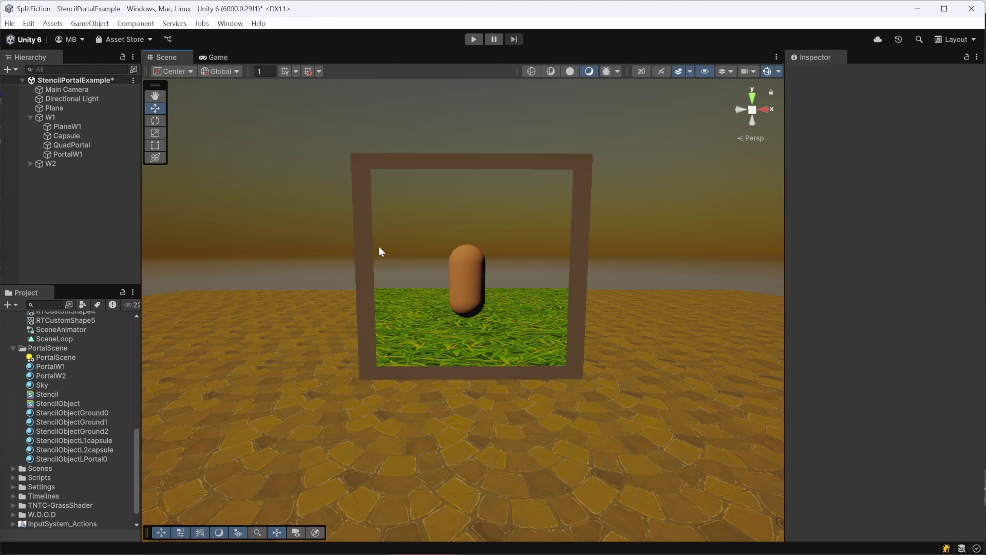
{"action": "left_click_drag", "start_coordinate": [382, 252], "coordinate": [659, 272], "text": "alt"}
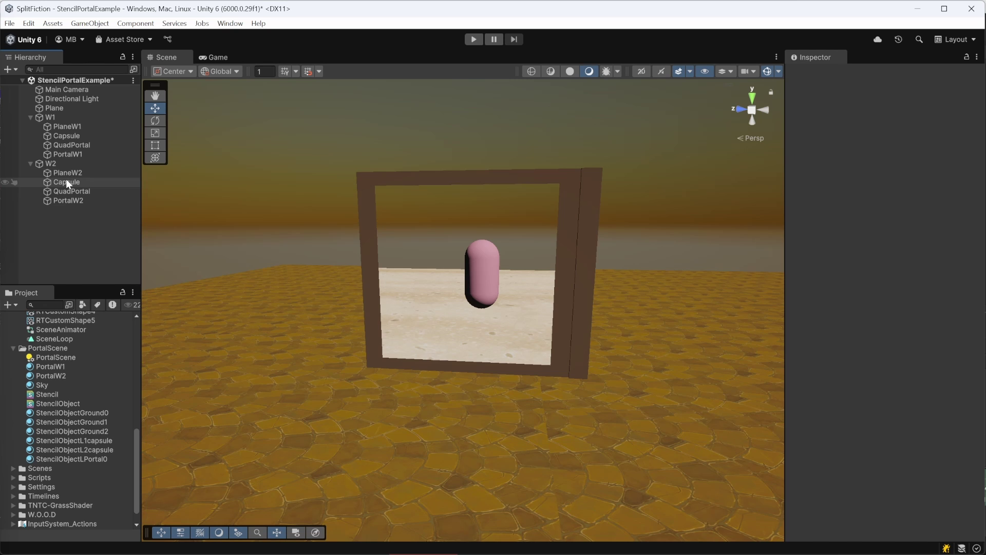
Confirm PlaneW2's StencilObjectGround2 material uses Stencil ID 2, then view the portal's other face
{"action": "left_click", "coordinate": [67, 174]}
{"action": "left_click", "coordinate": [793, 446]}
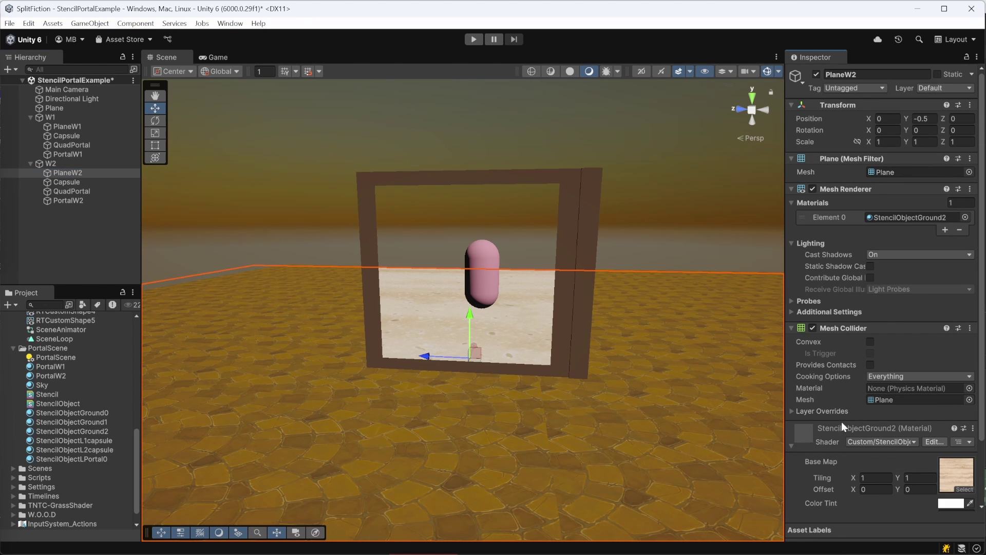
{"action": "scroll", "coordinate": [874, 424], "scroll_direction": "down", "scroll_amount": 3}
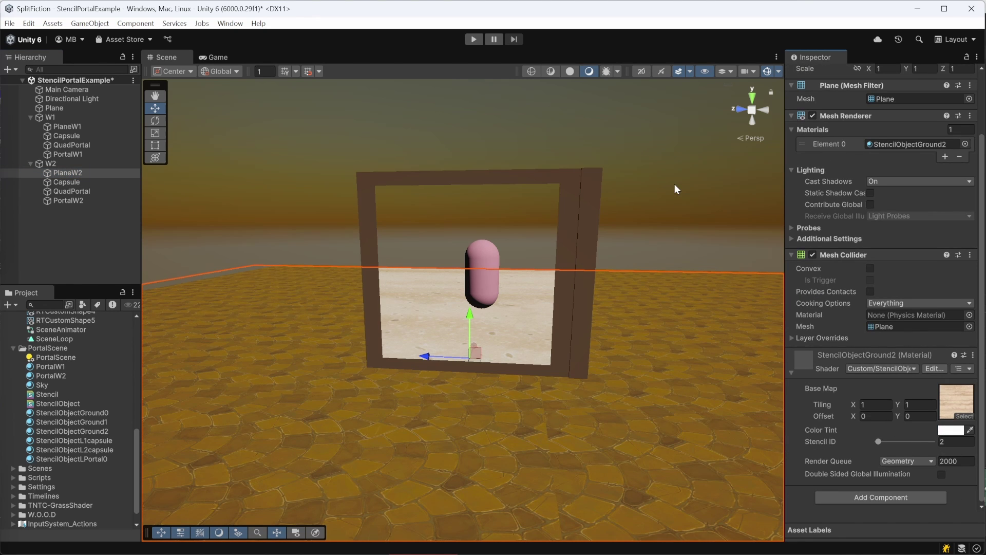
{"action": "left_click", "coordinate": [671, 203]}
{"action": "left_click_drag", "start_coordinate": [667, 217], "coordinate": [556, 204], "text": "alt"}
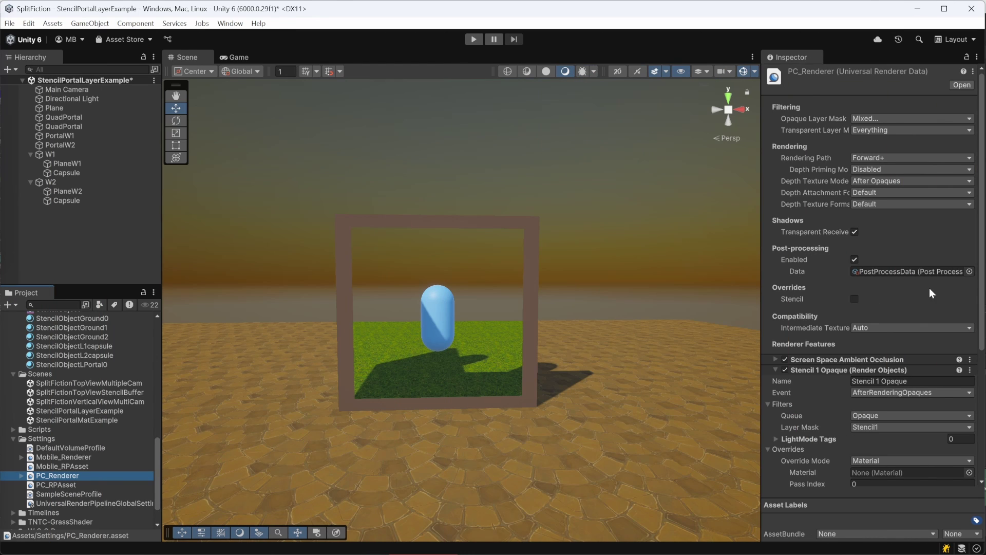
Review PC_Renderer's Stencil 1 Opaque feature and PlaneW1's Stencil1 layer in the Inspector
{"action": "scroll", "coordinate": [981, 263], "scroll_direction": "down", "scroll_amount": 4}
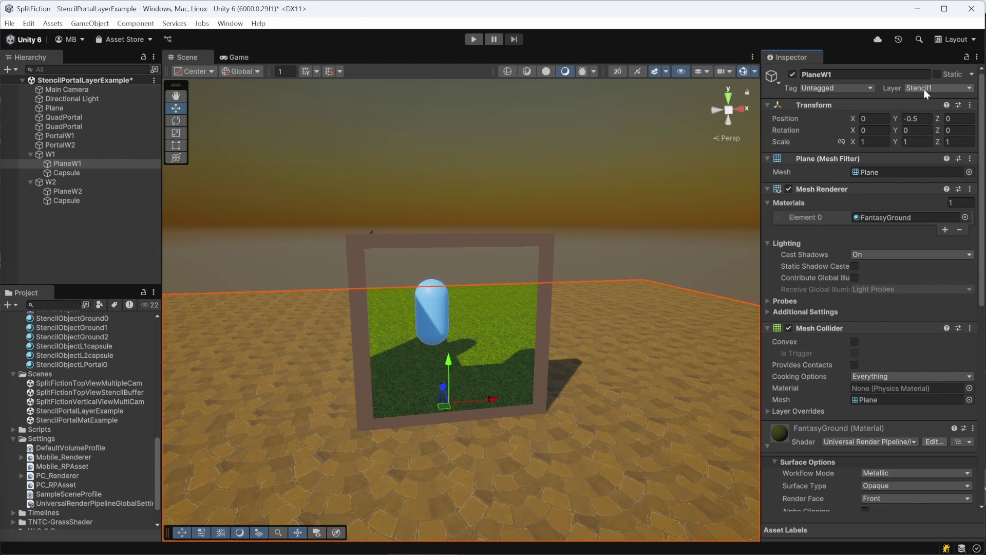
Move W1's capsule to the Stencil2 layer and orbit to see it in the sand world
{"action": "left_click", "coordinate": [114, 173]}
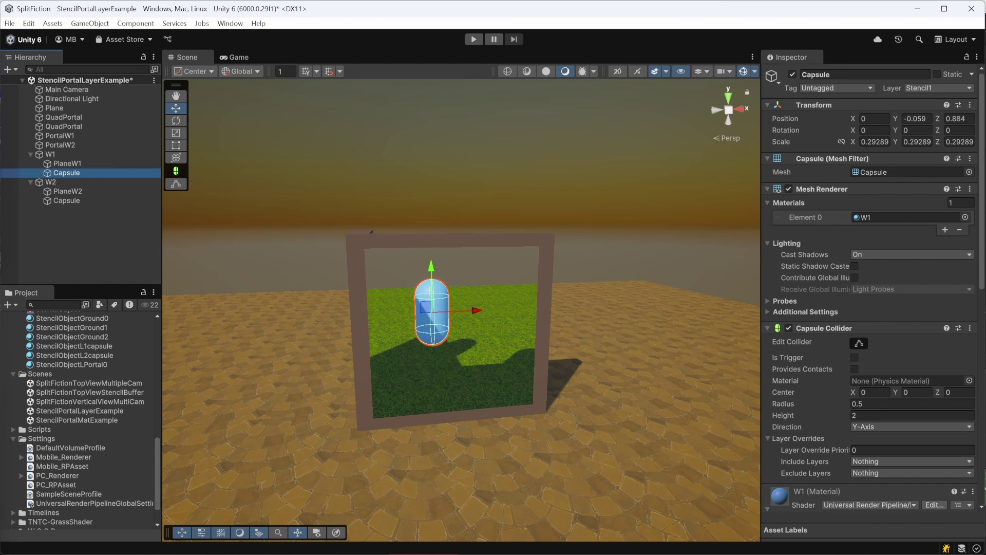
{"action": "left_click", "coordinate": [941, 88]}
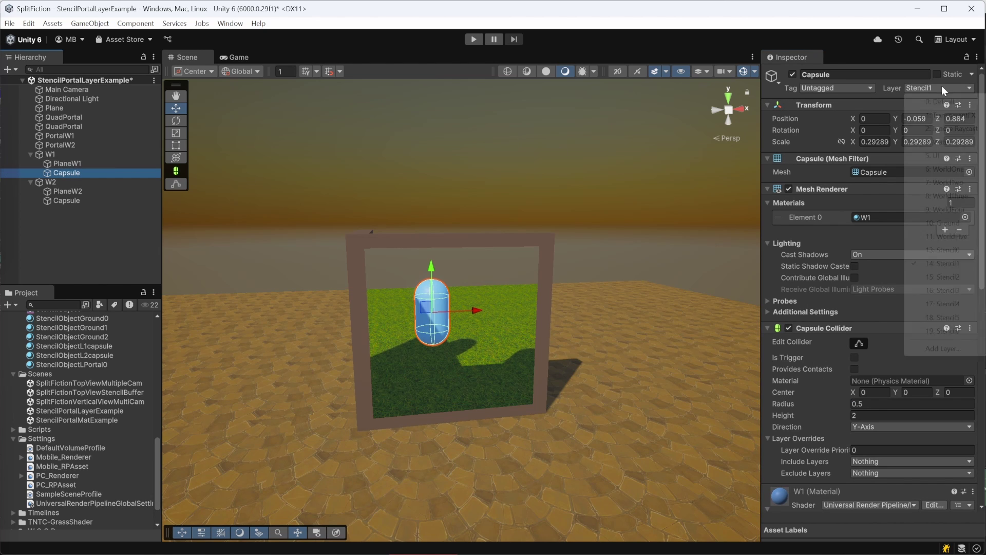
{"action": "left_click", "coordinate": [945, 277]}
{"action": "left_click_drag", "start_coordinate": [565, 231], "coordinate": [639, 232], "text": "alt"}
{"action": "left_click", "coordinate": [639, 233]}
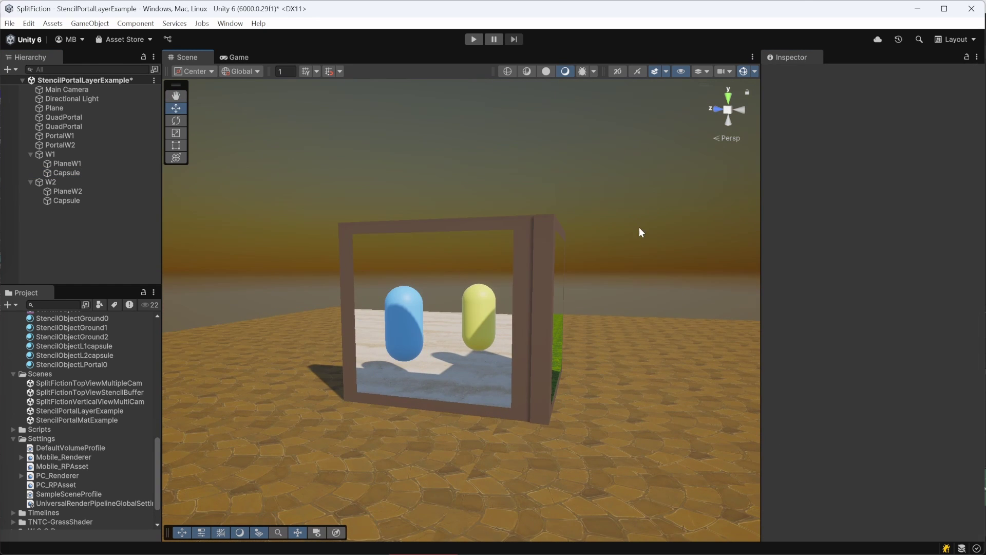
Put the W1 capsule back on the Stencil1 layer and orbit around the stencil shapes
{"action": "left_click", "coordinate": [408, 311]}
{"action": "left_click", "coordinate": [401, 299]}
{"action": "left_click", "coordinate": [77, 163]}
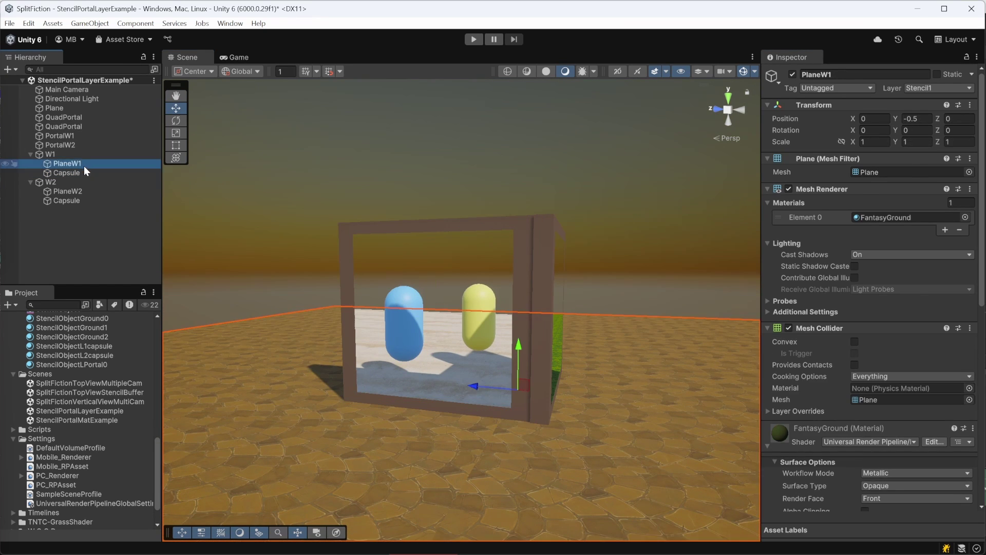
{"action": "left_click", "coordinate": [72, 172]}
{"action": "left_click", "coordinate": [948, 89]}
{"action": "left_click", "coordinate": [943, 263]}
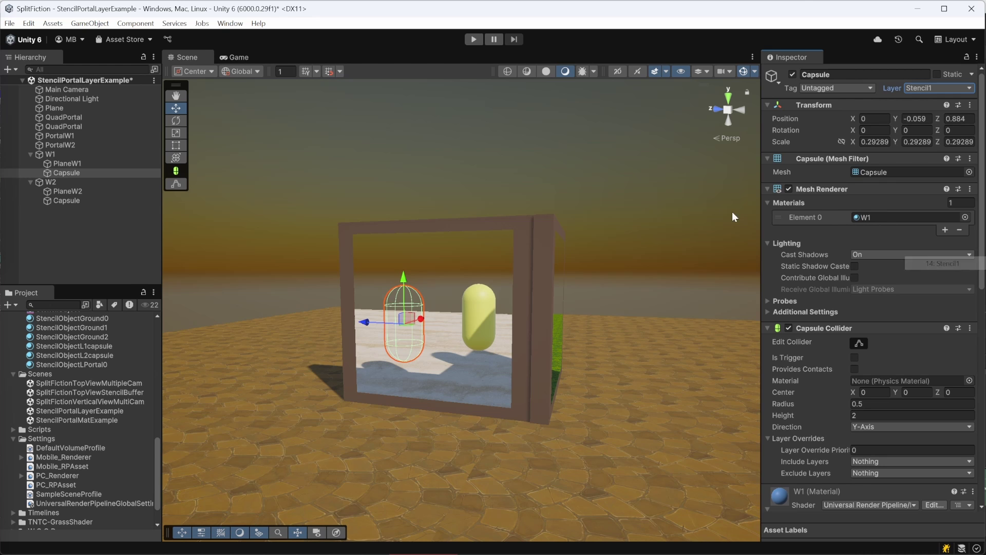
{"action": "left_click", "coordinate": [602, 189]}
{"action": "left_click_drag", "start_coordinate": [602, 189], "coordinate": [412, 213], "text": "alt"}
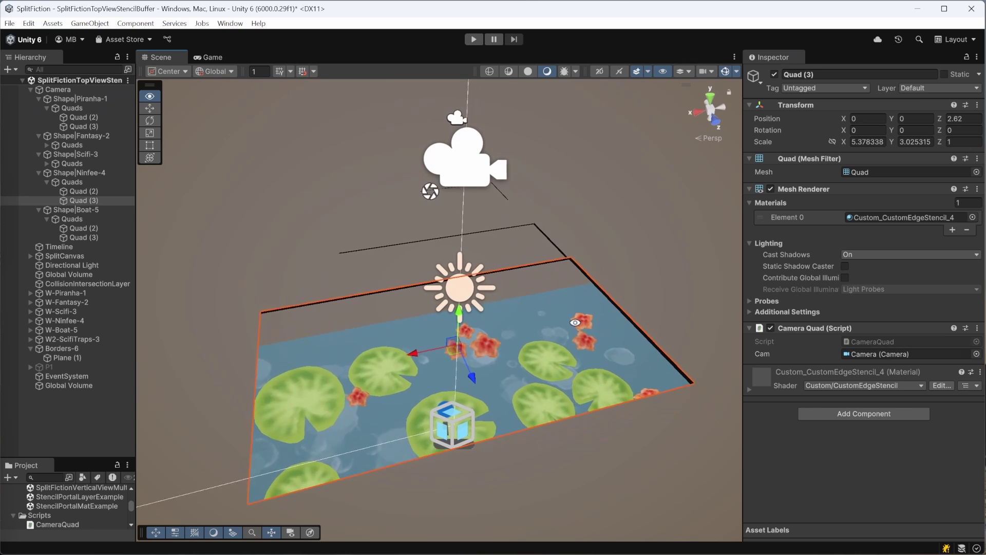
{"action": "left_click_drag", "start_coordinate": [579, 312], "coordinate": [557, 310], "text": "alt"}
{"action": "left_click_drag", "start_coordinate": [417, 371], "coordinate": [428, 400], "text": "alt"}
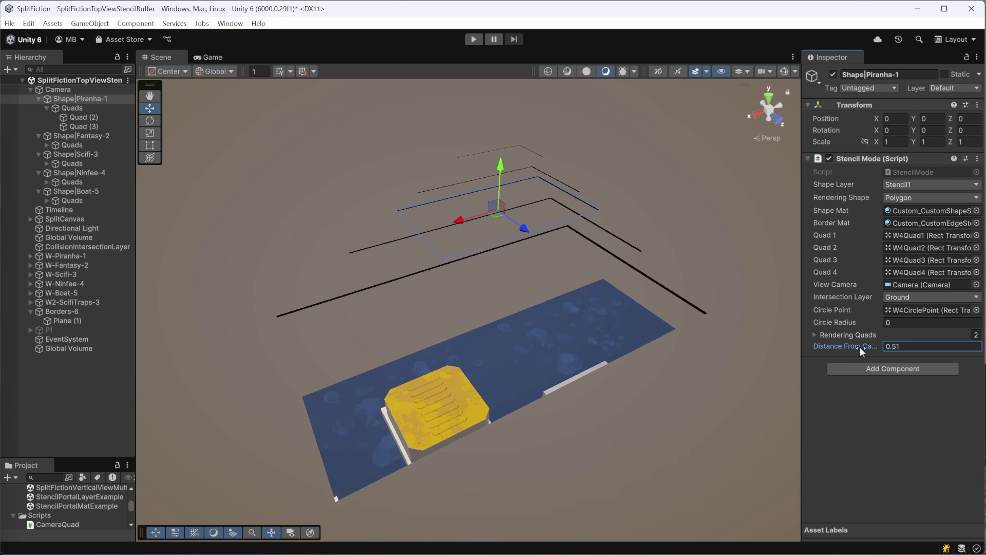
Bring Shape|Piranha-1 closer and push Shape|Scifi-3 farther via Distance From Camera, then view the Camera
{"action": "left_click_drag", "start_coordinate": [869, 349], "coordinate": [509, 275]}
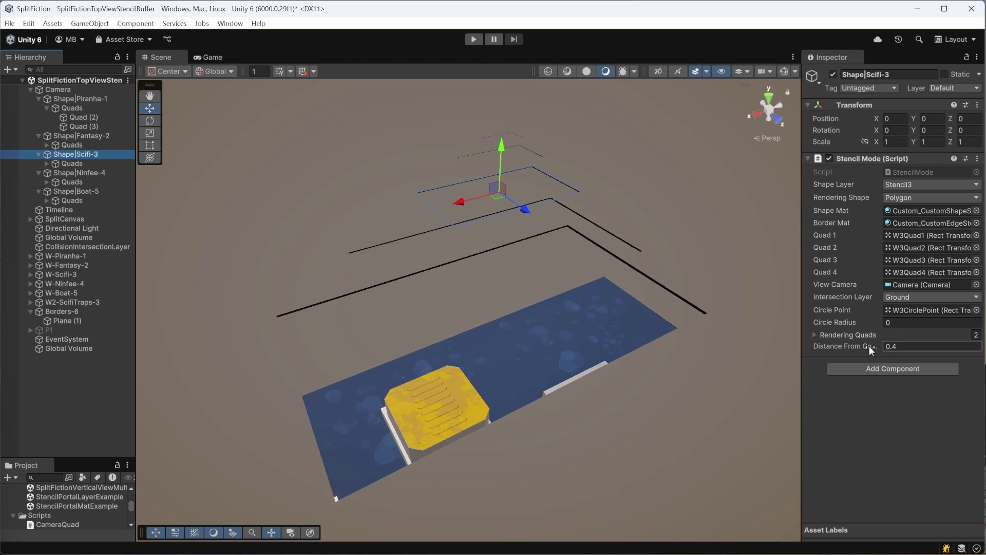
{"action": "mouse_move", "coordinate": [869, 346]}
{"action": "left_mouse_down"}
{"action": "mouse_move", "coordinate": [907, 346]}
{"action": "mouse_move", "coordinate": [869, 344]}
{"action": "left_mouse_up"}
{"action": "left_click", "coordinate": [602, 186]}
{"action": "left_click_drag", "start_coordinate": [602, 186], "coordinate": [645, 216], "text": "alt"}
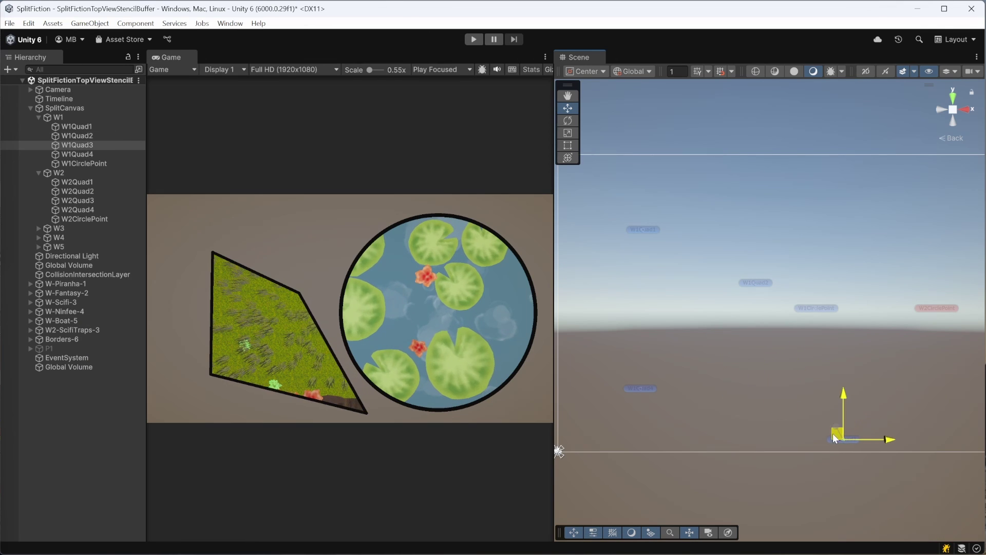
Move W2CirclePoint toward the right edge and pull W1Quad2 up-right and W1Quad4 down-left
{"action": "left_click", "coordinate": [931, 307]}
{"action": "left_click_drag", "start_coordinate": [931, 305], "coordinate": [971, 280]}
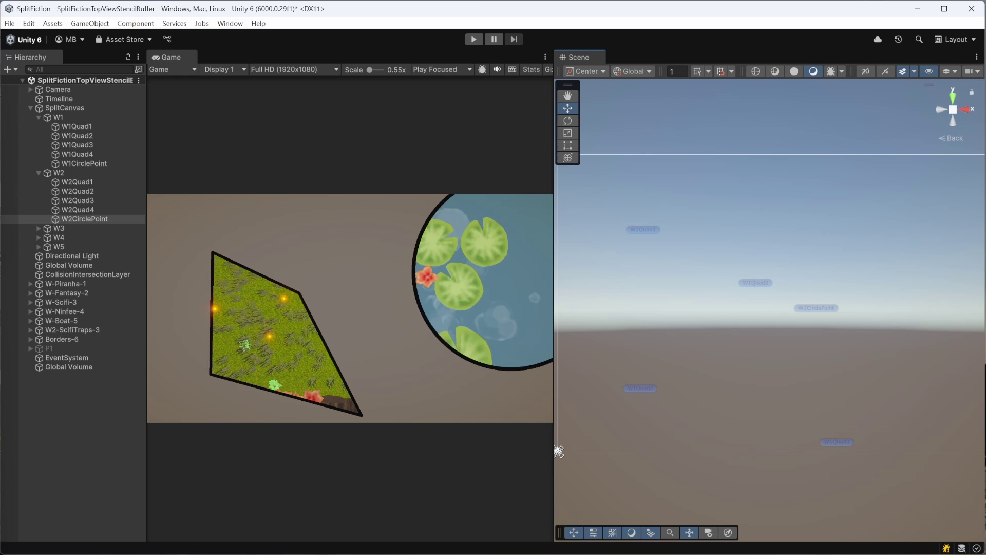
{"action": "left_click", "coordinate": [755, 282]}
{"action": "left_click_drag", "start_coordinate": [760, 282], "coordinate": [964, 153]}
{"action": "left_click", "coordinate": [642, 390]}
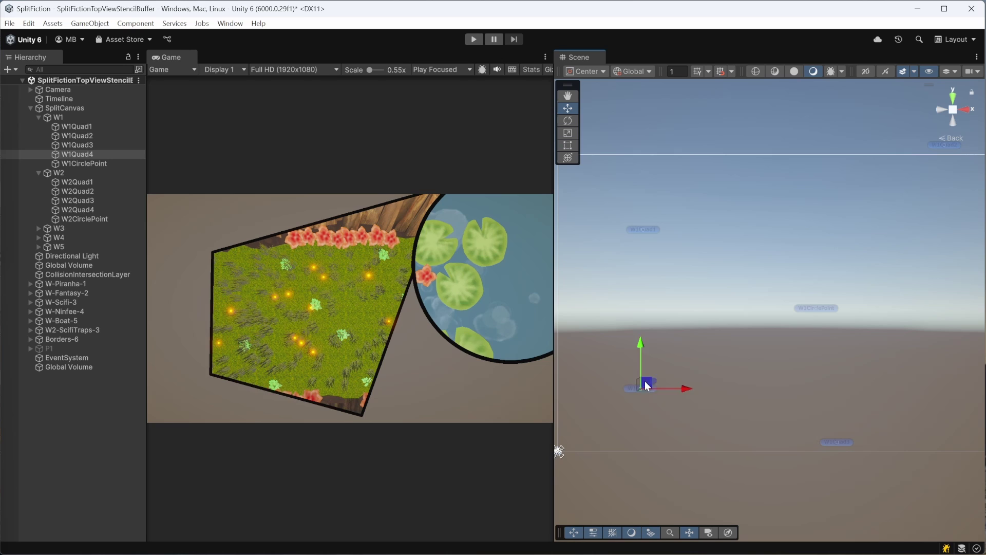
{"action": "left_click_drag", "start_coordinate": [642, 388], "coordinate": [573, 440]}
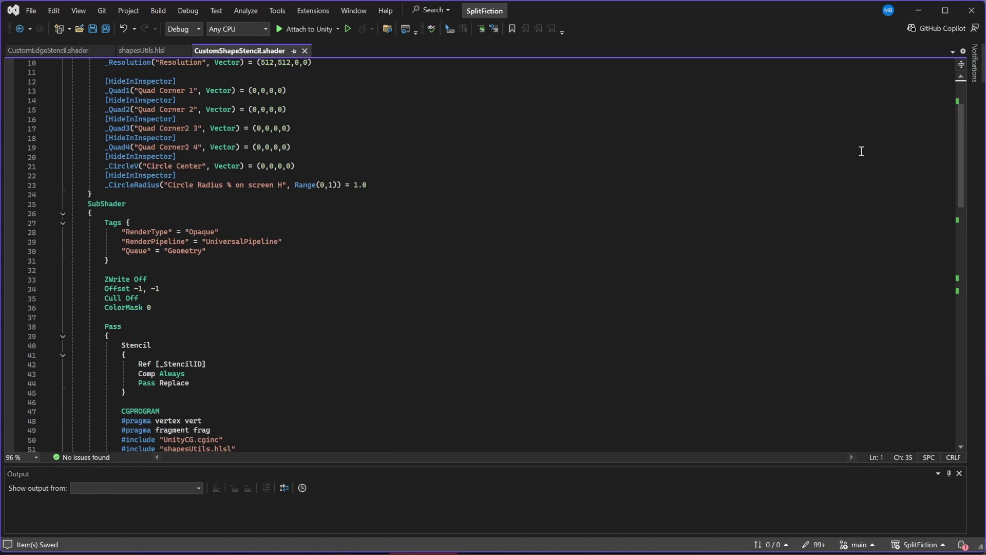
Read through the UpdateCameraShape code and CustomShapeStencil shader in Visual Studio
{"action": "scroll", "coordinate": [859, 150], "scroll_direction": "down", "scroll_amount": 15}
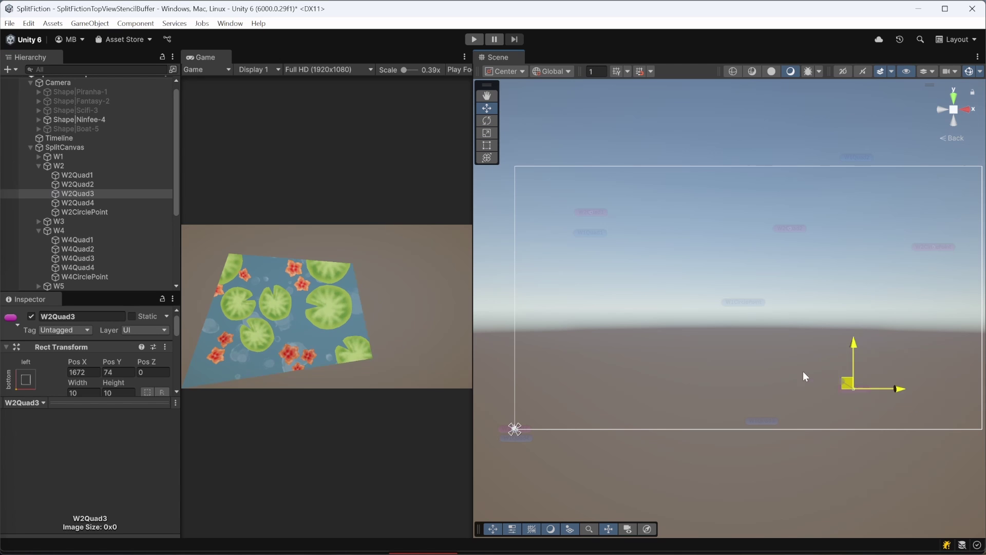
Drag W2Quad4 up and right to reshape the lily-pond polygon
{"action": "scroll", "coordinate": [684, 300], "scroll_direction": "up", "scroll_amount": 5}
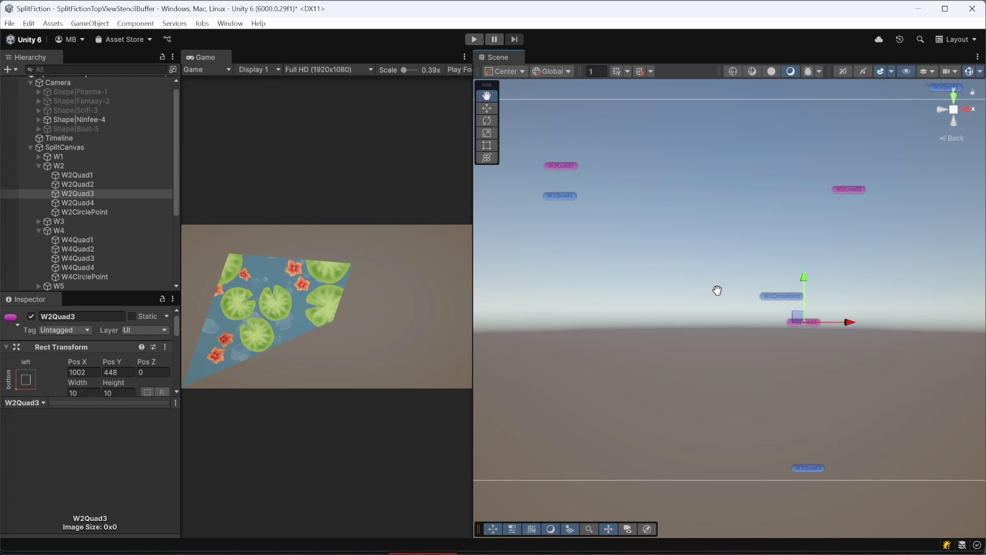
{"action": "left_click", "coordinate": [78, 202]}
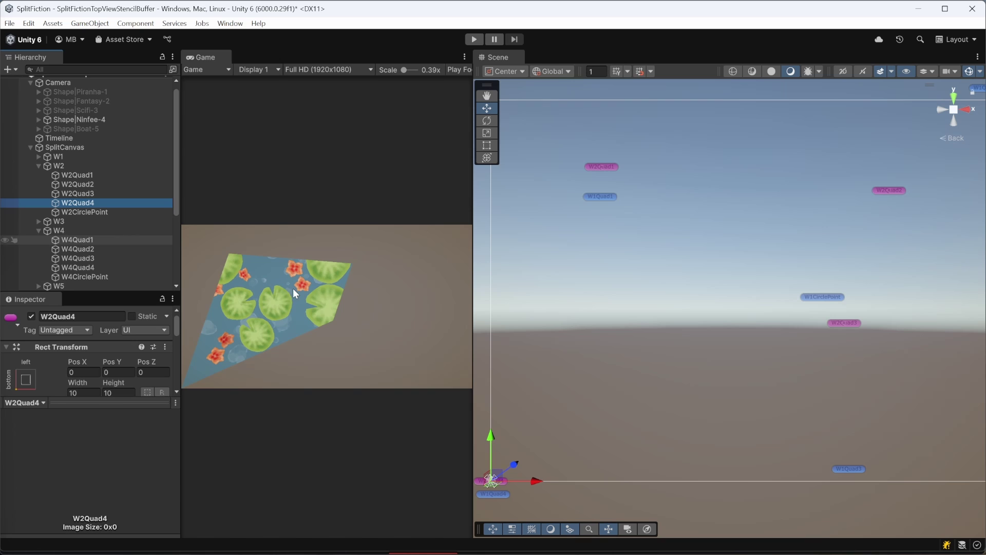
{"action": "left_click_drag", "start_coordinate": [497, 474], "coordinate": [618, 333]}
Move W2Quad1–W2Quad4 together to shift the lily-pond polygon toward the centre
{"action": "left_click", "coordinate": [83, 176]}
{"action": "left_click", "coordinate": [128, 203], "text": "shift"}
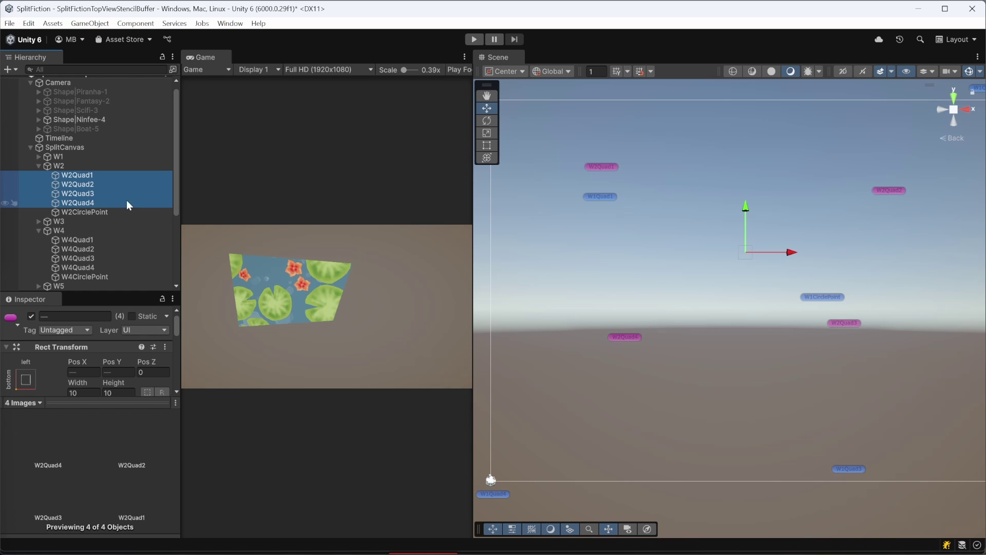
{"action": "left_click_drag", "start_coordinate": [742, 263], "coordinate": [785, 263]}
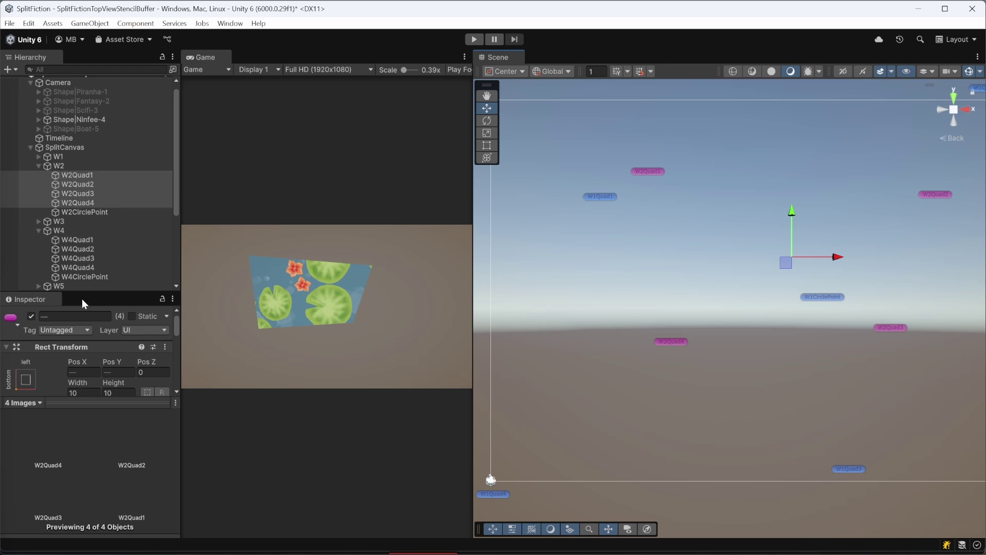
{"action": "left_click", "coordinate": [80, 119]}
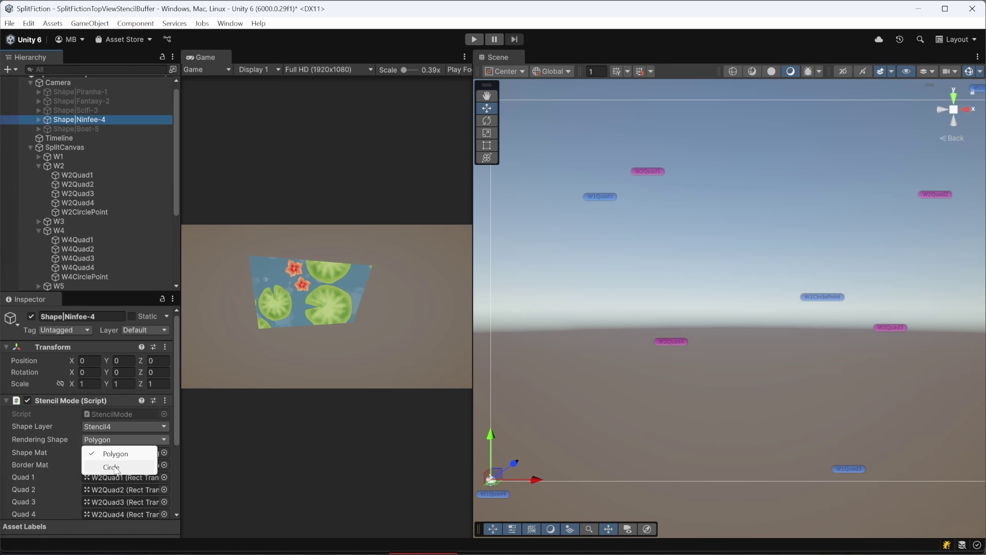
Switch Ninfee-4 to a circle and move W2CirclePoint toward the frame's middle
{"action": "left_click", "coordinate": [111, 467]}
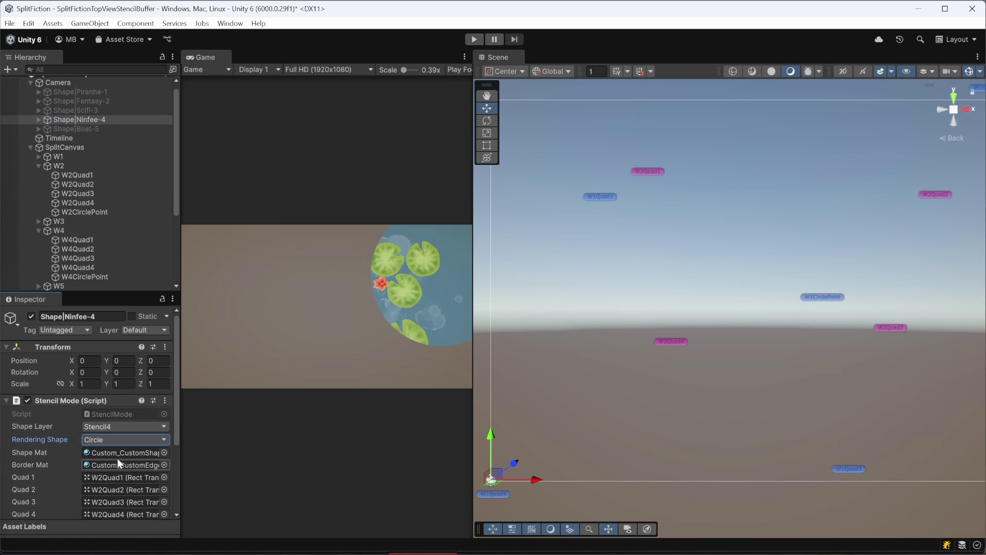
{"action": "left_click", "coordinate": [111, 213]}
{"action": "scroll", "coordinate": [676, 309], "scroll_direction": "down", "scroll_amount": 2}
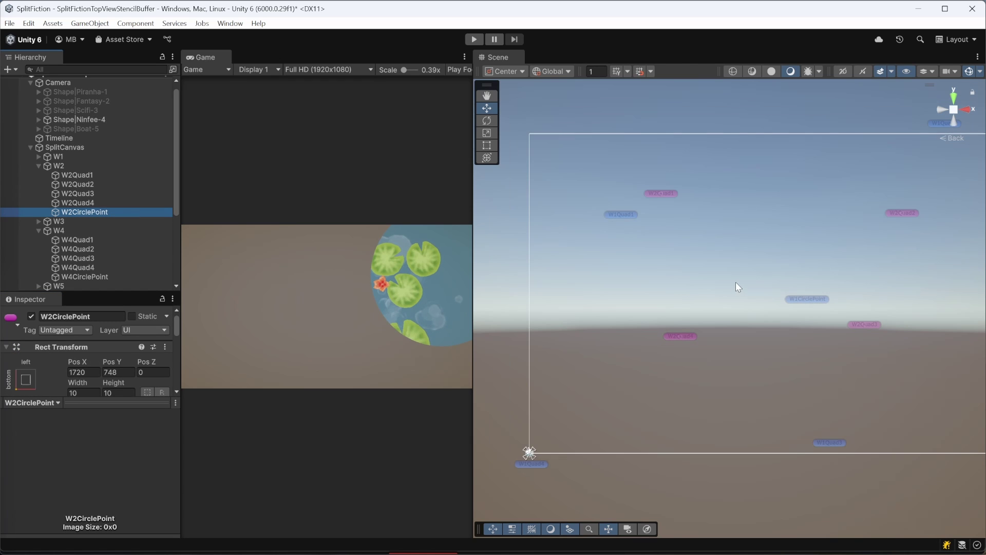
{"action": "middle_click_drag", "start_coordinate": [735, 282], "coordinate": [588, 276]}
{"action": "left_click_drag", "start_coordinate": [875, 242], "coordinate": [642, 287]}
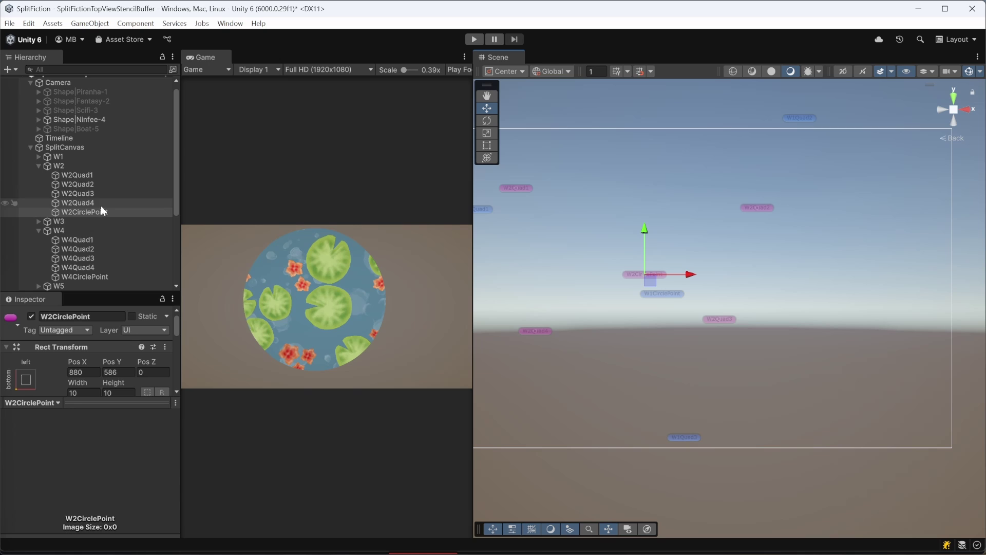
Adjust Ninfee-4's Circle Radius, then review the edge stencil shader code in Visual Studio
{"action": "left_click", "coordinate": [88, 122]}
{"action": "scroll", "coordinate": [106, 424], "scroll_direction": "down", "scroll_amount": 3}
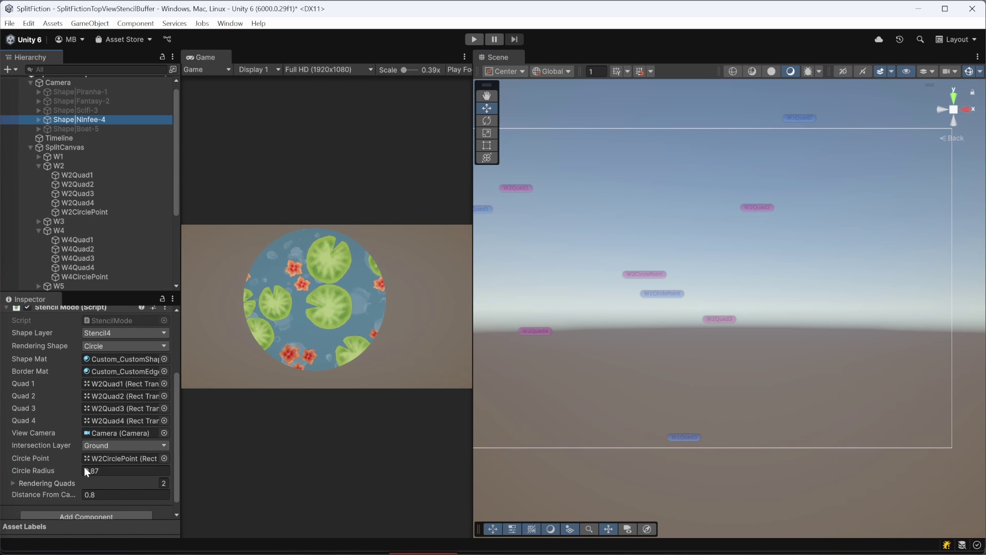
{"action": "mouse_move", "coordinate": [76, 469]}
{"action": "left_mouse_down"}
{"action": "mouse_move", "coordinate": [65, 467]}
{"action": "mouse_move", "coordinate": [116, 464]}
{"action": "mouse_move", "coordinate": [70, 463]}
{"action": "mouse_move", "coordinate": [85, 464]}
{"action": "left_mouse_up"}
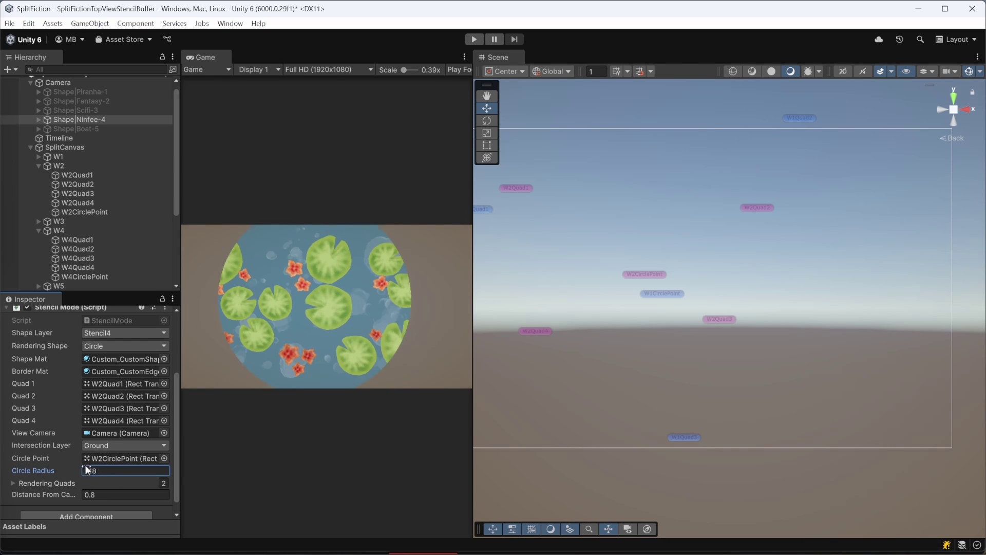
{"action": "key", "text": "alt+Tab"}
{"action": "scroll", "coordinate": [904, 263], "scroll_direction": "down", "scroll_amount": 20}
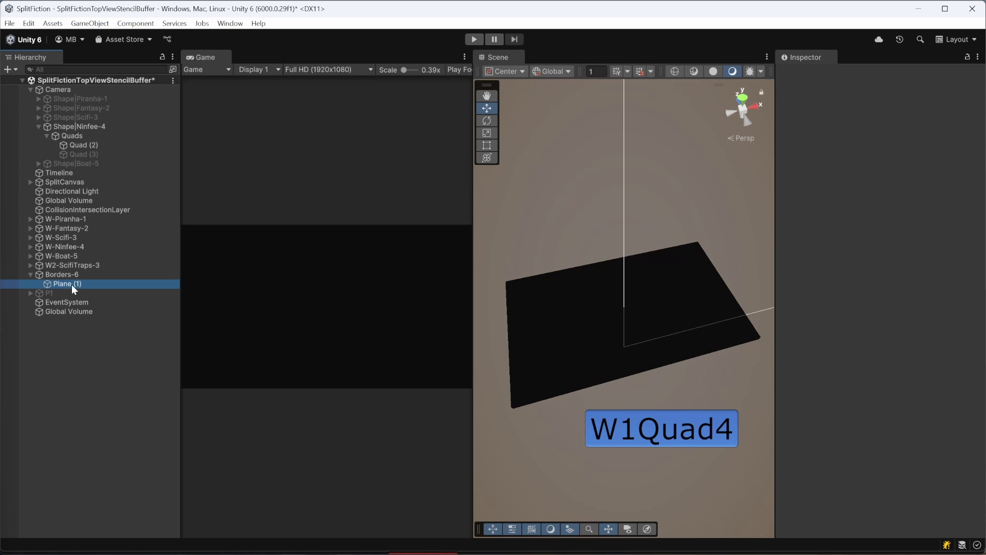
Put Plane (1) on the Stencil6 layer and enable Quad (3)
{"action": "left_click", "coordinate": [72, 285]}
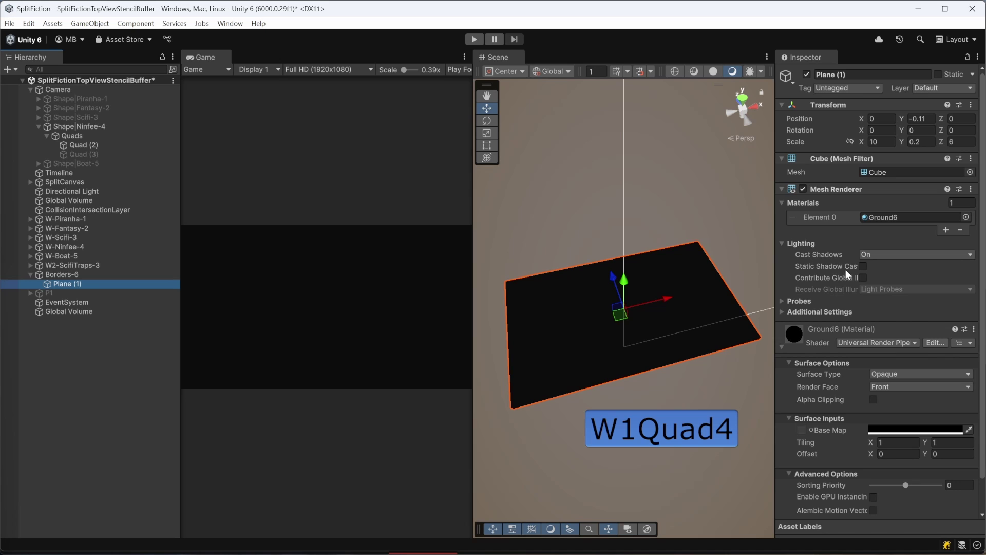
{"action": "left_click", "coordinate": [938, 88]}
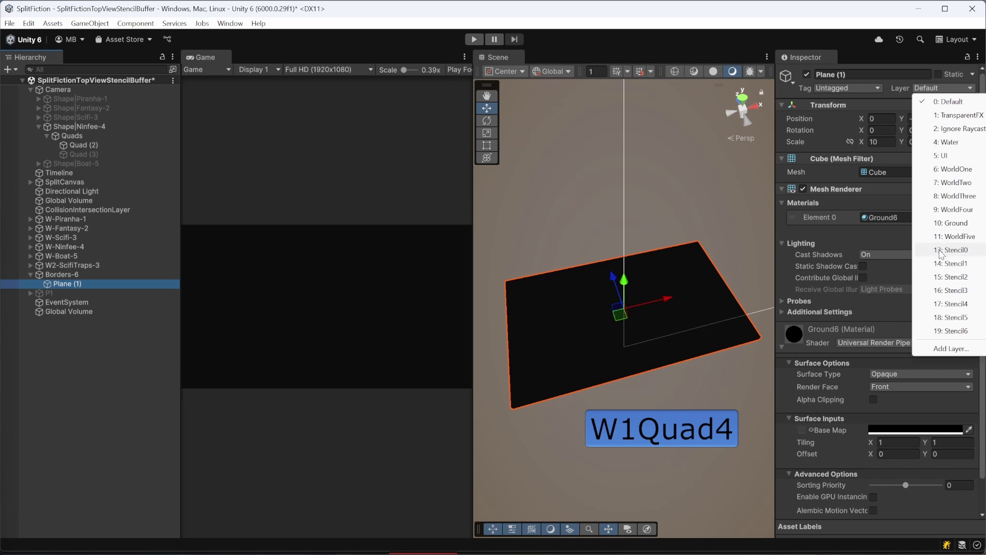
{"action": "left_click", "coordinate": [955, 331]}
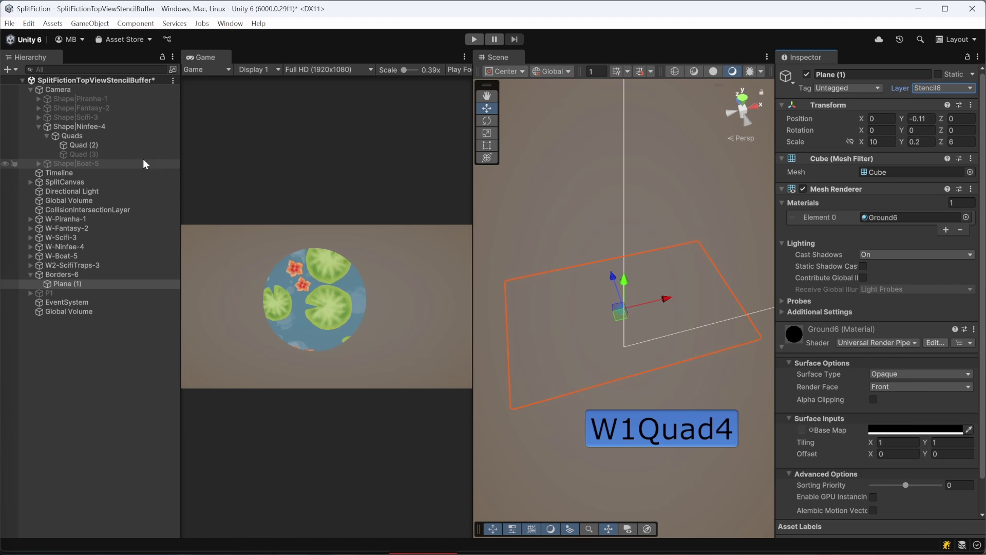
{"action": "left_click", "coordinate": [82, 154]}
{"action": "left_click", "coordinate": [807, 75]}
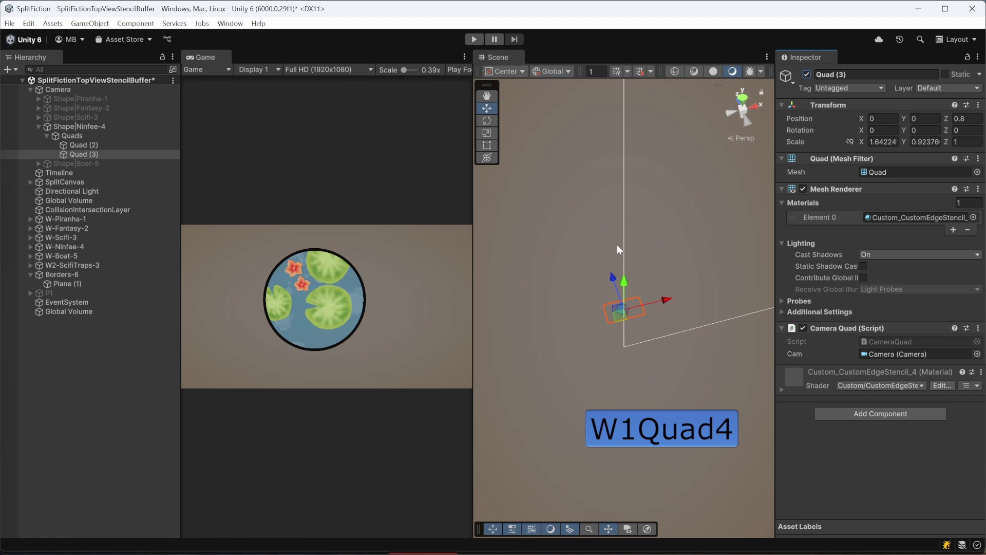
Try different Base Map colours for the Plane (1) border
{"action": "left_click", "coordinate": [105, 284]}
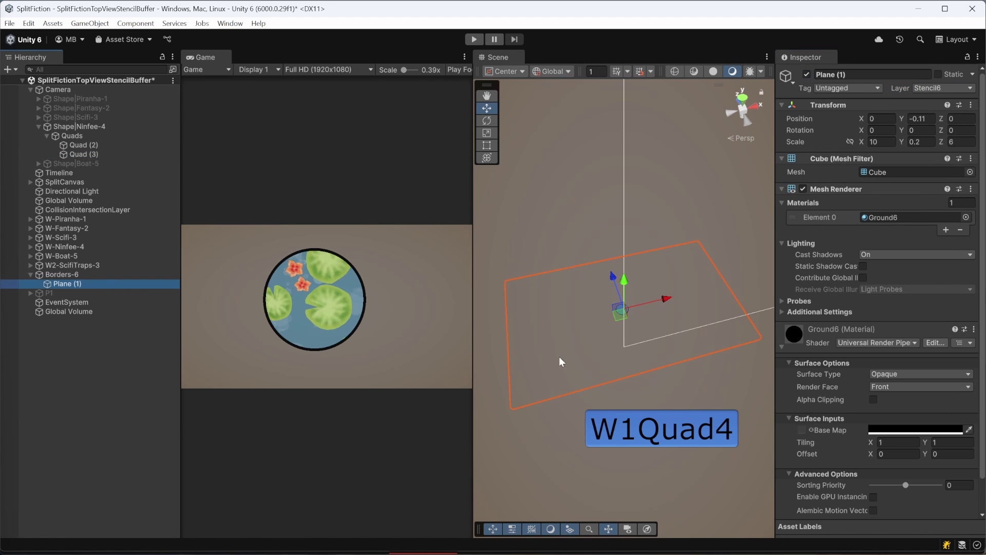
{"action": "left_click", "coordinate": [883, 430]}
{"action": "left_click_drag", "start_coordinate": [950, 360], "coordinate": [896, 411]}
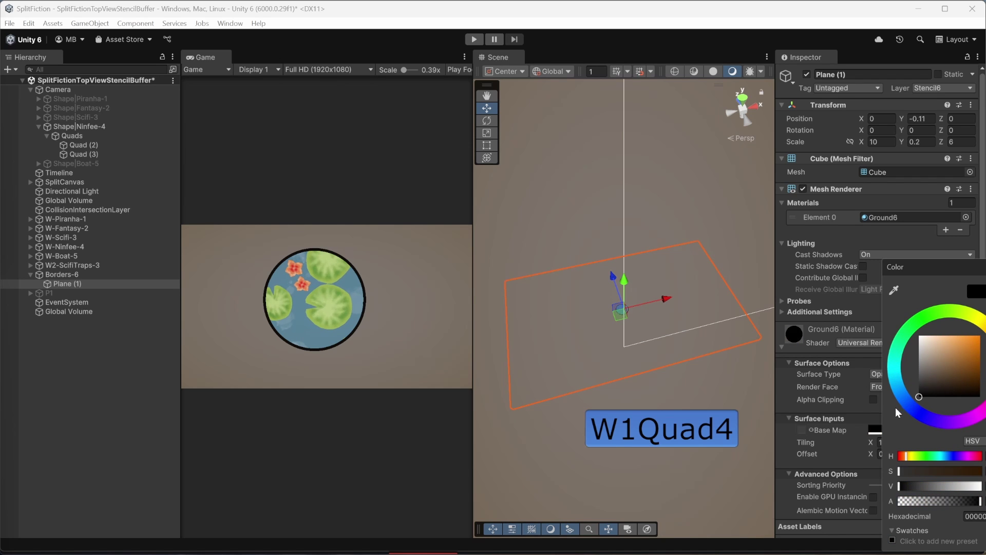
Set Ninfee-4's Rendering Shape to Polygon and scrub the Timeline forward
{"action": "left_click", "coordinate": [118, 129]}
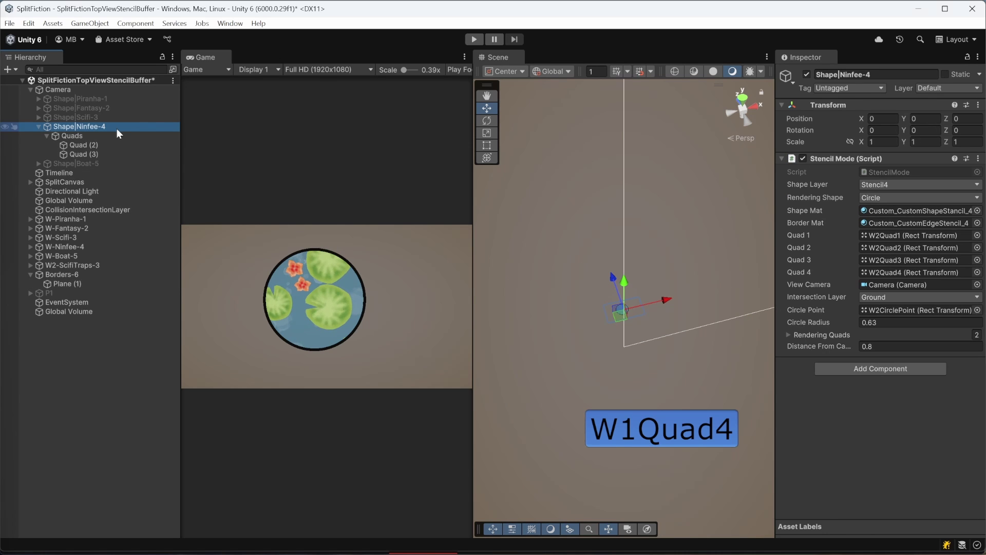
{"action": "left_click", "coordinate": [899, 198]}
{"action": "left_click", "coordinate": [899, 213]}
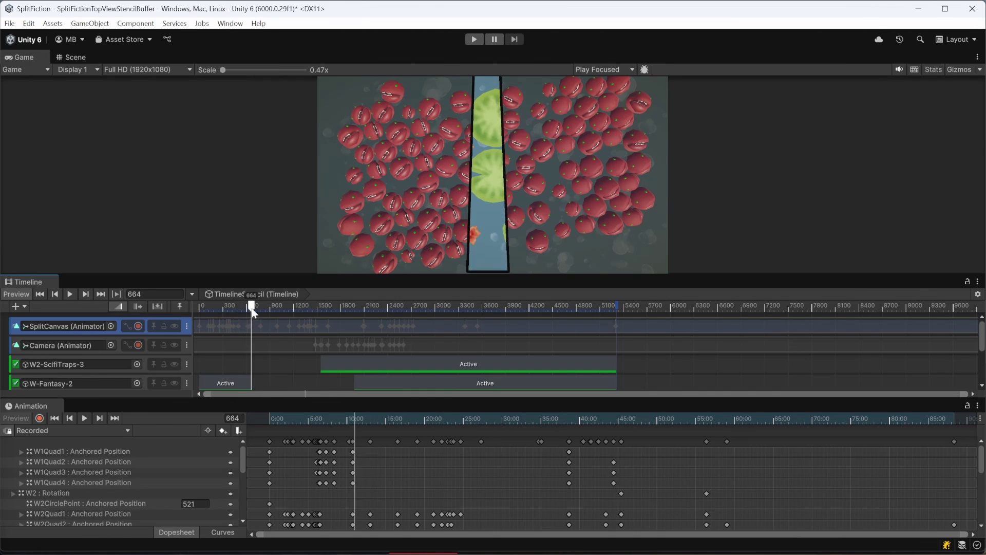
{"action": "mouse_move", "coordinate": [252, 310]}
{"action": "left_mouse_down"}
{"action": "mouse_move", "coordinate": [352, 315]}
{"action": "mouse_move", "coordinate": [212, 316]}
{"action": "mouse_move", "coordinate": [261, 318]}
{"action": "left_mouse_up"}
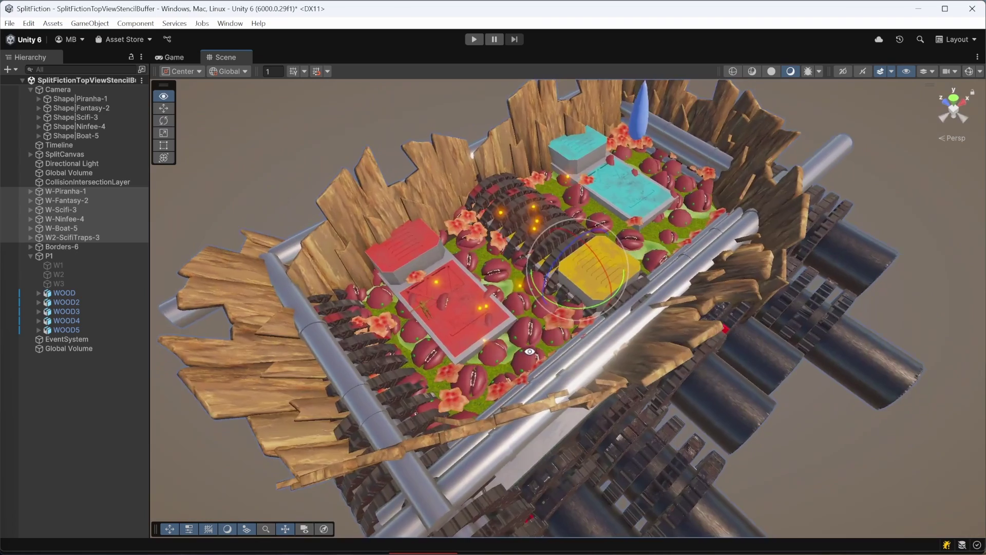
Frame the WOOD character, orbit behind it, and walk it right into the pond
{"action": "left_click_drag", "start_coordinate": [530, 351], "coordinate": [879, 321], "text": "alt"}
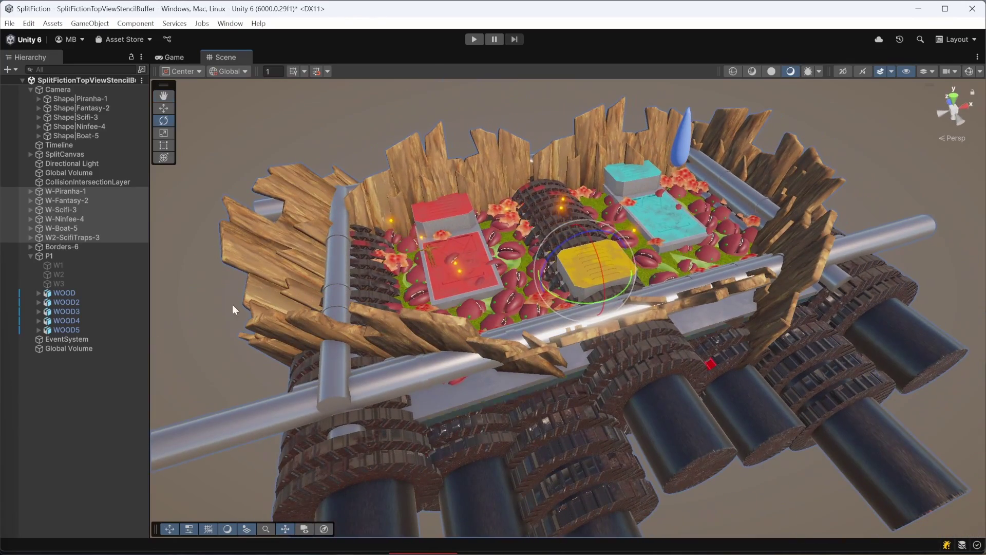
{"action": "left_click", "coordinate": [97, 292]}
{"action": "key", "text": "f"}
{"action": "mouse_move", "coordinate": [487, 275]}
{"action": "left_mouse_down", "text": "alt"}
{"action": "mouse_move", "coordinate": [534, 226]}
{"action": "mouse_move", "coordinate": [494, 263]}
{"action": "left_mouse_up", "text": "alt"}
{"action": "scroll", "coordinate": [542, 219], "scroll_direction": "up", "scroll_amount": 3}
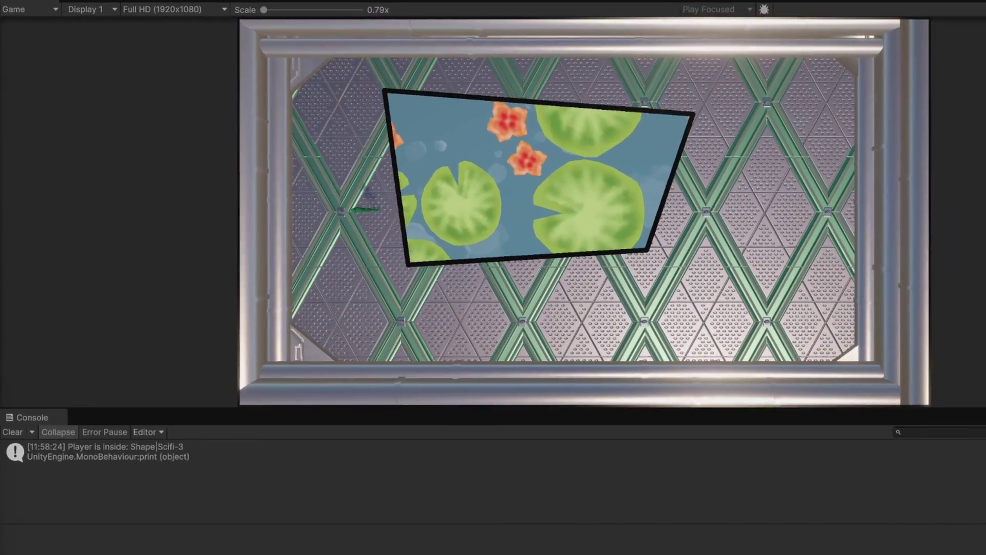
{"action": "key", "text": "d"}
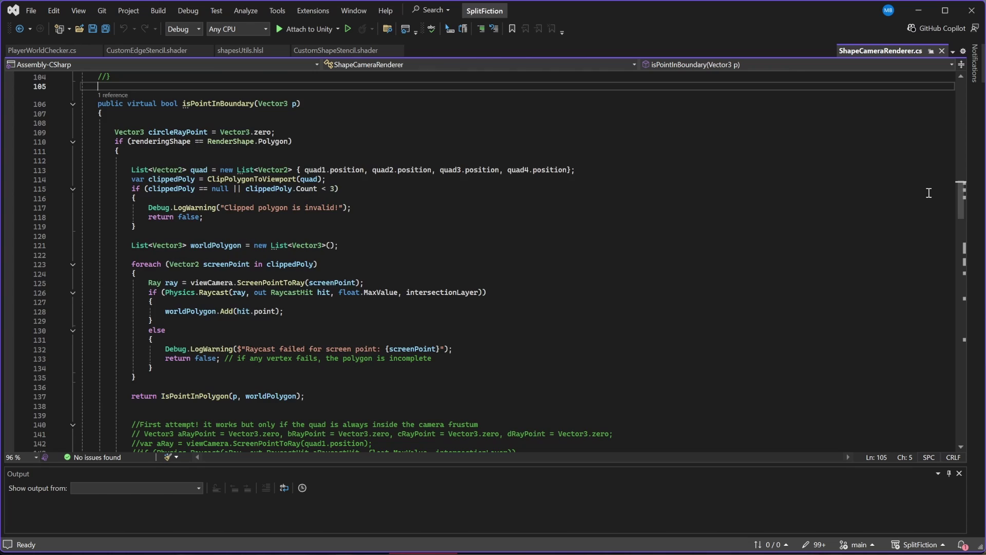
{"action": "scroll", "coordinate": [929, 196], "scroll_direction": "down", "scroll_amount": 7}
{"action": "scroll", "coordinate": [929, 196], "scroll_direction": "down", "scroll_amount": 7}
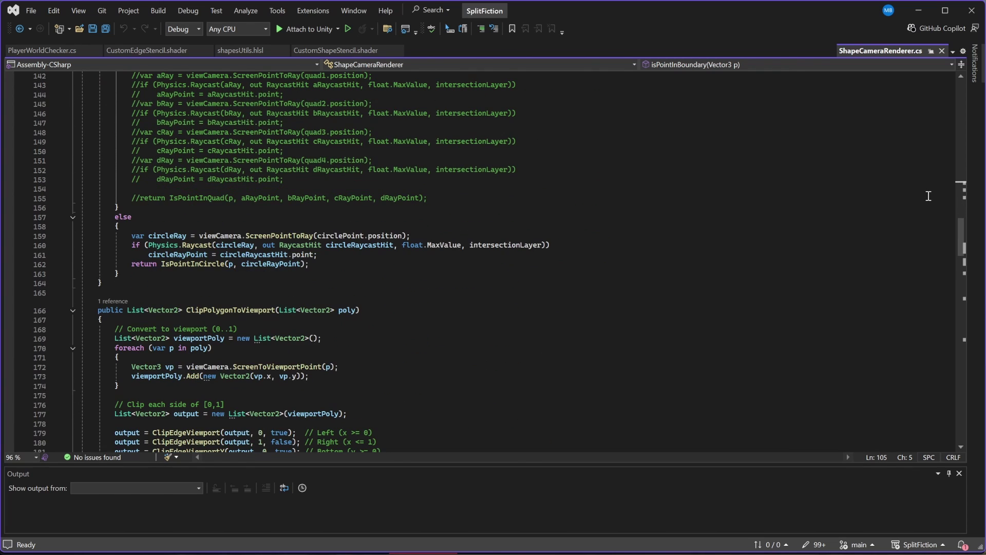
{"action": "scroll", "coordinate": [928, 196], "scroll_direction": "down", "scroll_amount": 6}
{"action": "scroll", "coordinate": [929, 196], "scroll_direction": "down", "scroll_amount": 7}
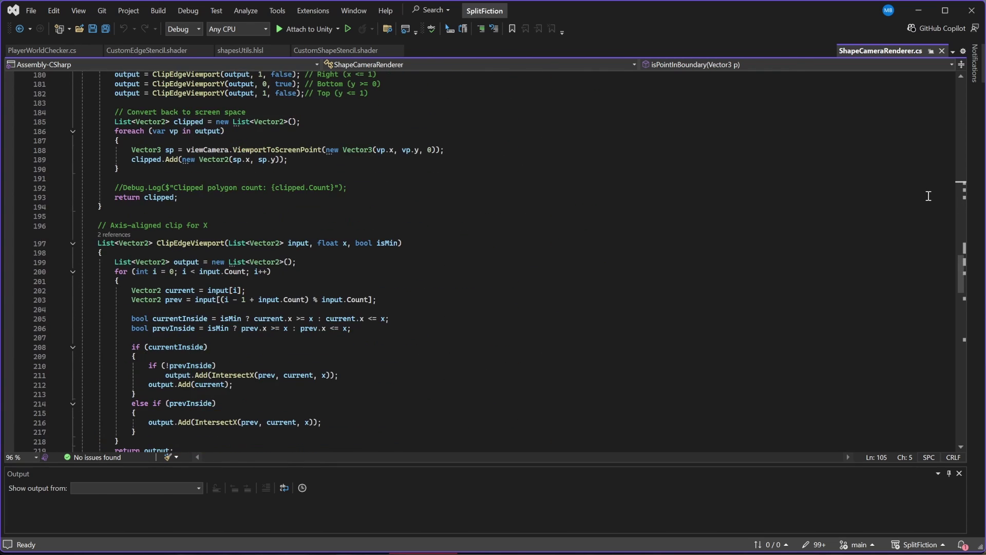
{"action": "scroll", "coordinate": [929, 196], "scroll_direction": "down", "scroll_amount": 7}
{"action": "scroll", "coordinate": [928, 196], "scroll_direction": "down", "scroll_amount": 16}
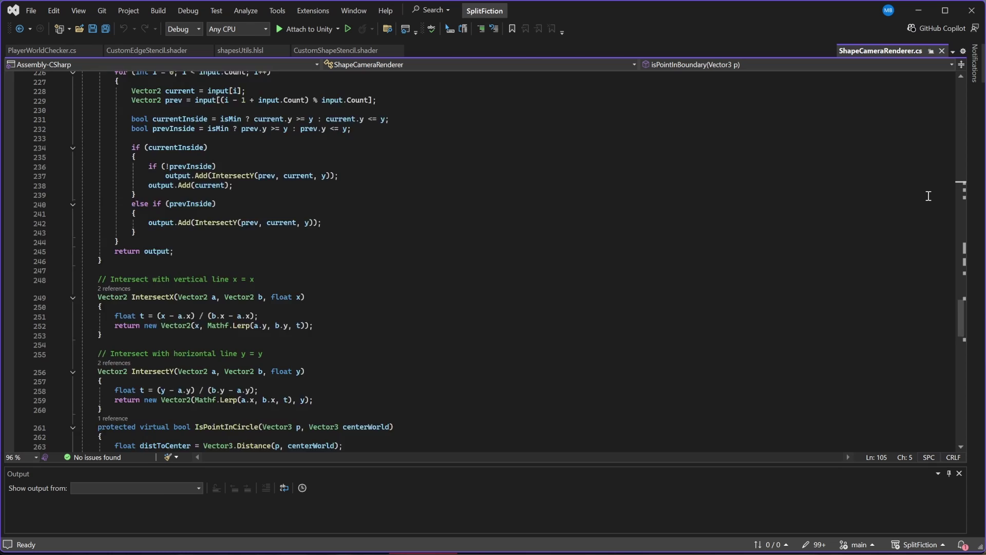
{"action": "scroll", "coordinate": [929, 196], "scroll_direction": "down", "scroll_amount": 3}
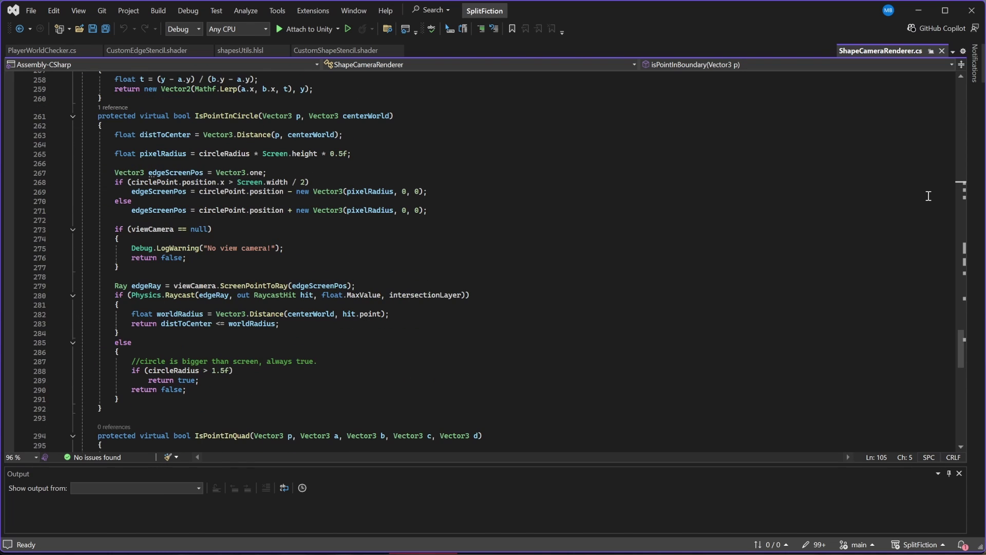
{"action": "scroll", "coordinate": [929, 196], "scroll_direction": "down", "scroll_amount": 8}
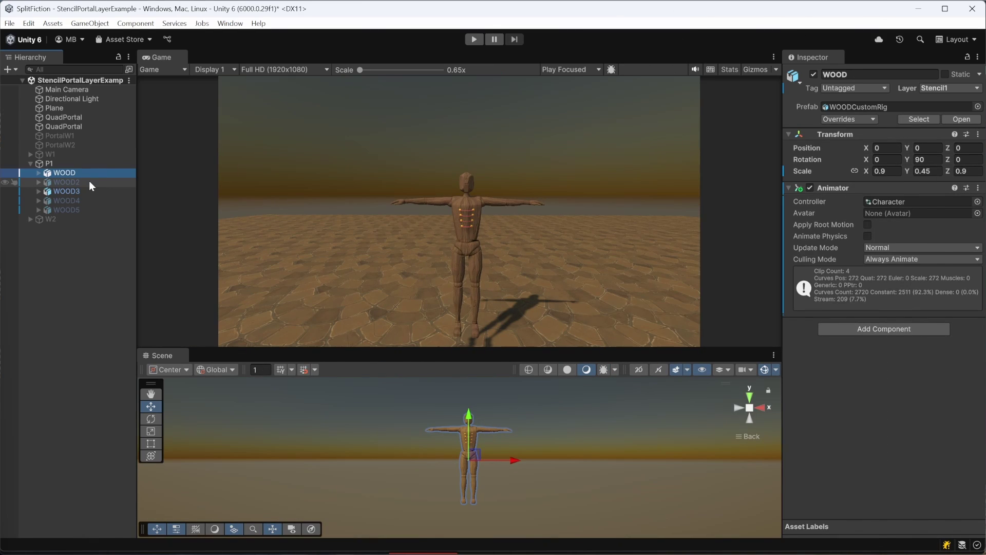
Select the second QuadPortal and slide it left along X to 0.73
{"action": "left_click", "coordinate": [82, 126]}
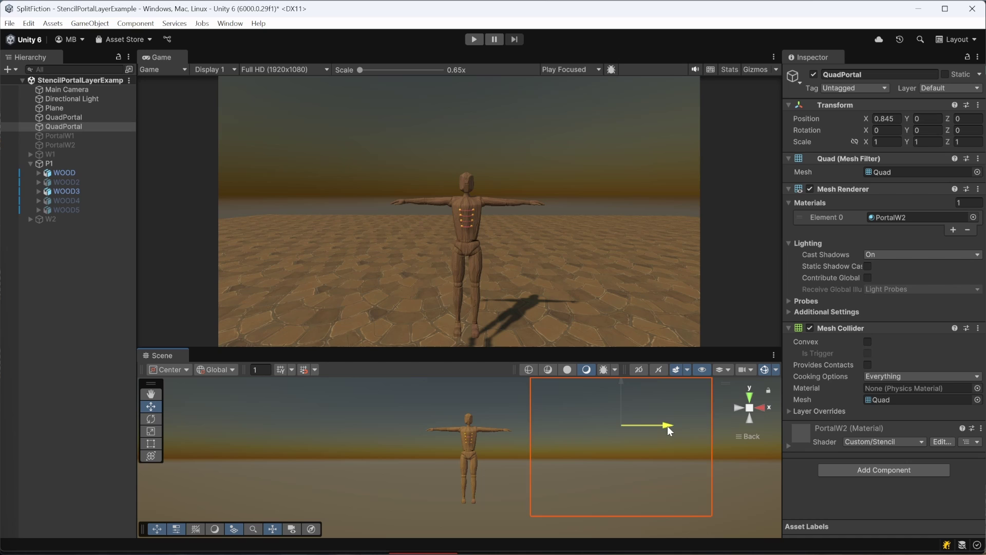
{"action": "left_click_drag", "start_coordinate": [667, 426], "coordinate": [572, 424]}
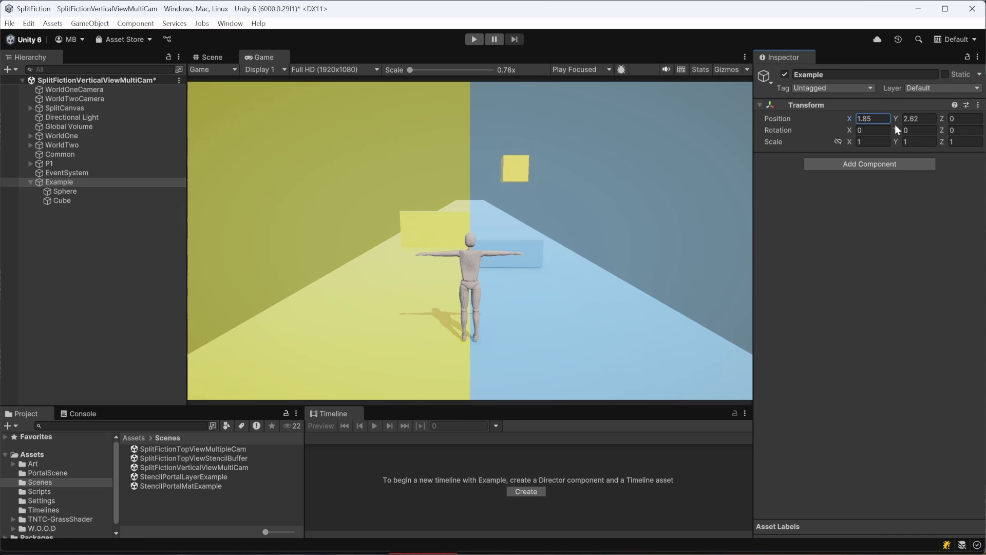
Slide the Example object across the split into the other world and back, ending at X 0
{"action": "left_click_drag", "start_coordinate": [895, 125], "coordinate": [919, 130]}
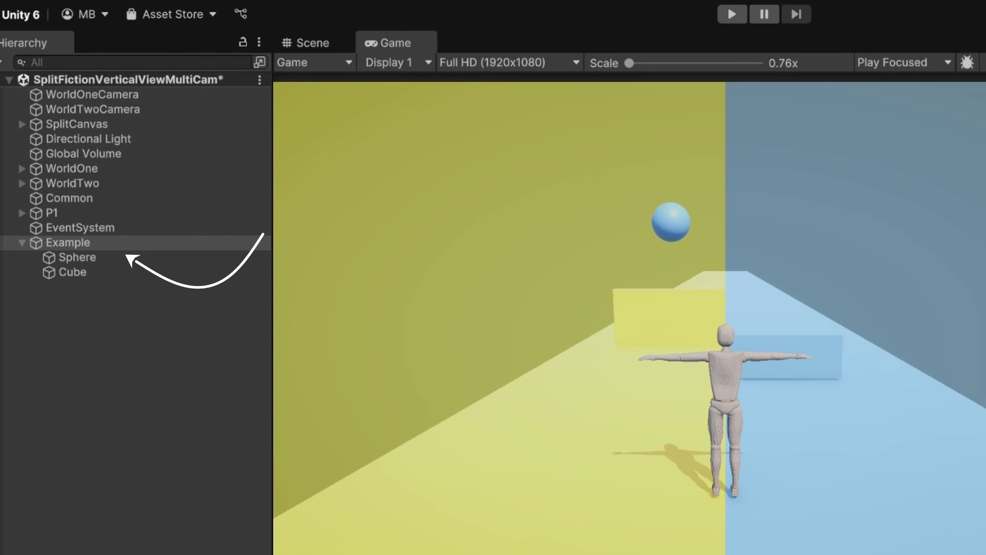
{"action": "left_click_drag", "start_coordinate": [919, 129], "coordinate": [882, 133]}
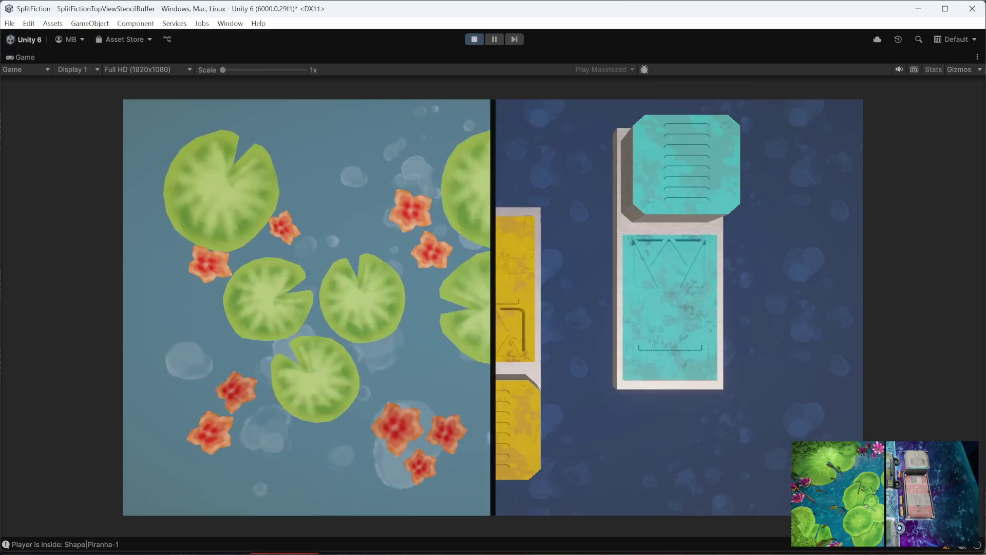
Leave the maximized Game view with Shift+Space to restore the full editor layout
{"action": "key", "text": "shift+space"}
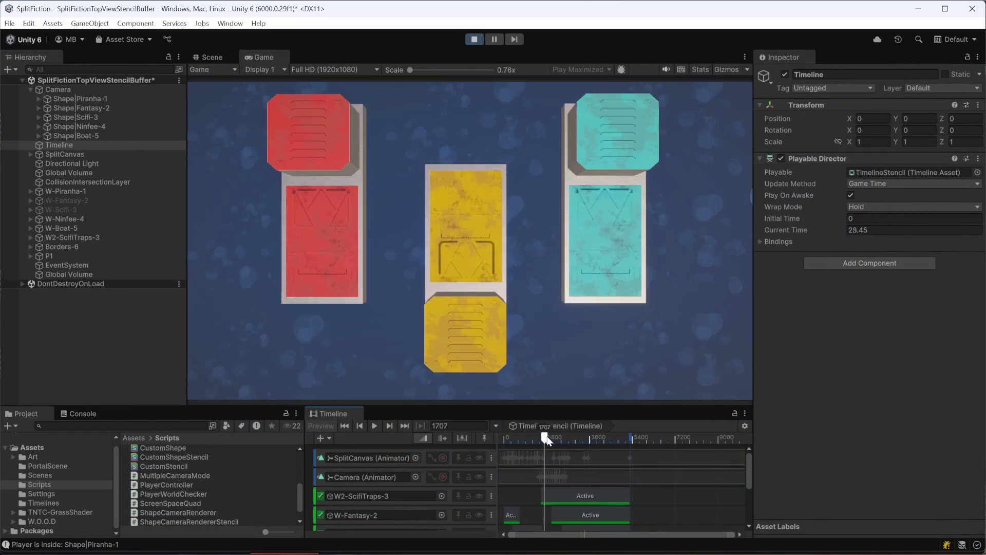